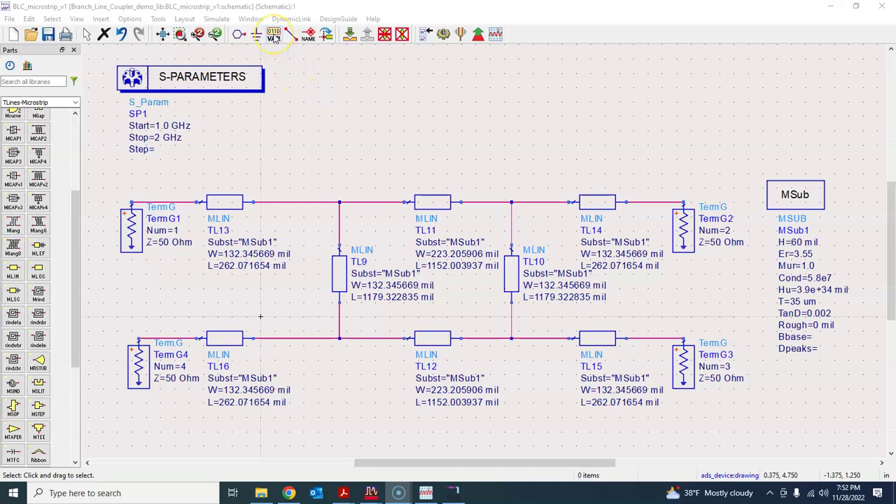
Place a VAR1 variables block beside the S-parameters block and open its parameter editor.
click(273, 33)
click(298, 70)
key(Escape)
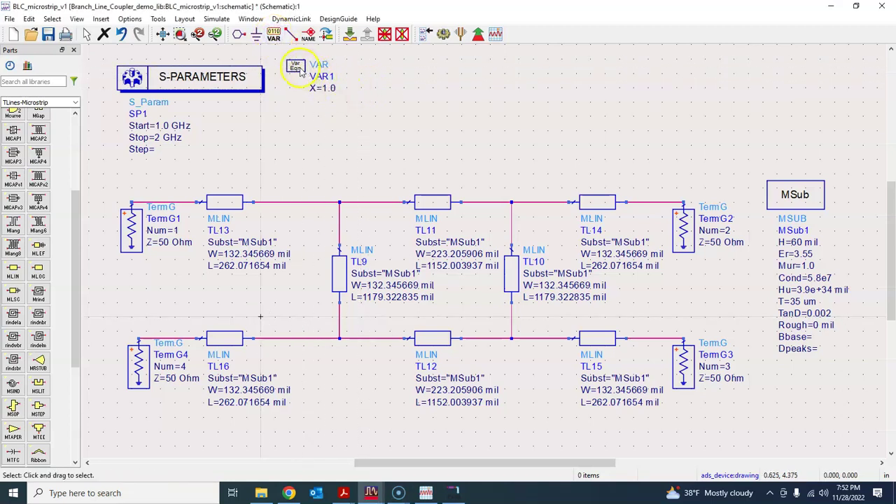
click(299, 70)
double_click(300, 69)
drag(187, 49, 660, 65)
Define variable w50 = 132.34 and remove the default X = 1.0.
click(662, 163)
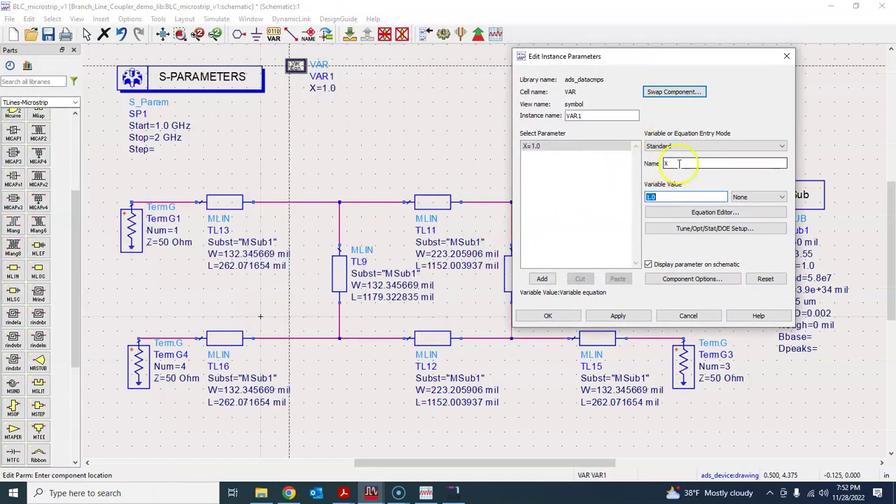
double_click(663, 163)
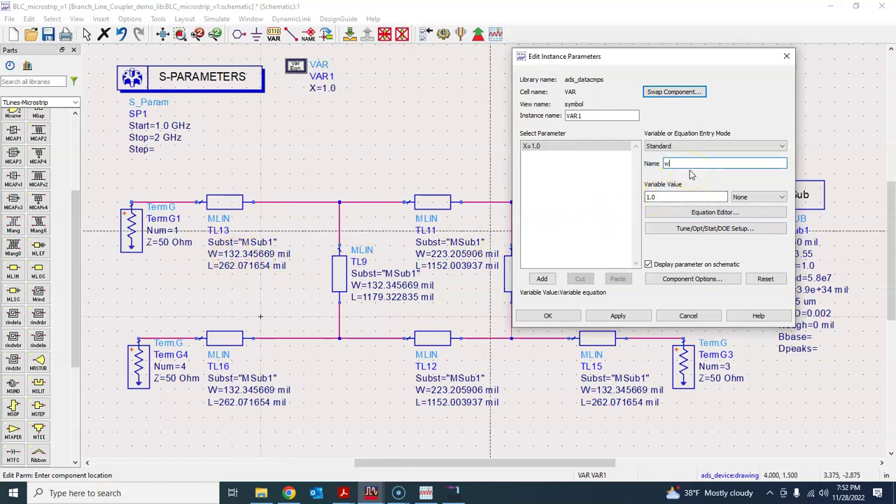
text(w50)
drag(670, 197, 649, 199)
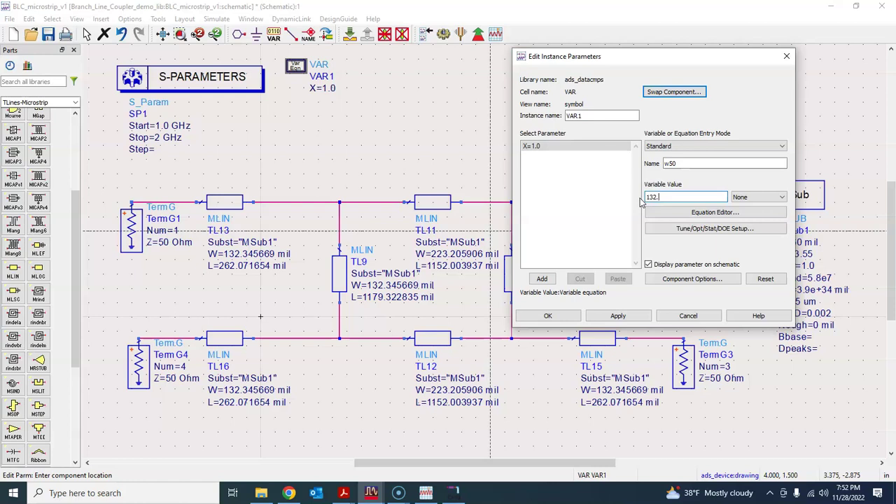
click(686, 199)
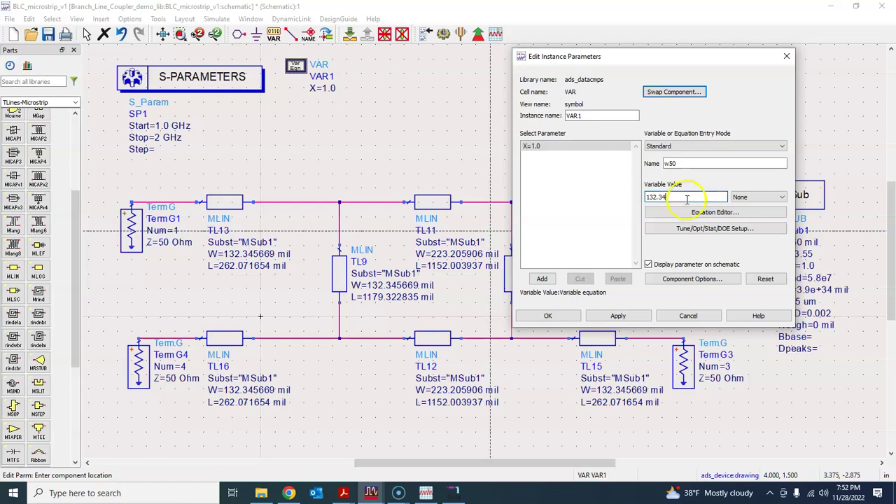
click(542, 279)
click(530, 146)
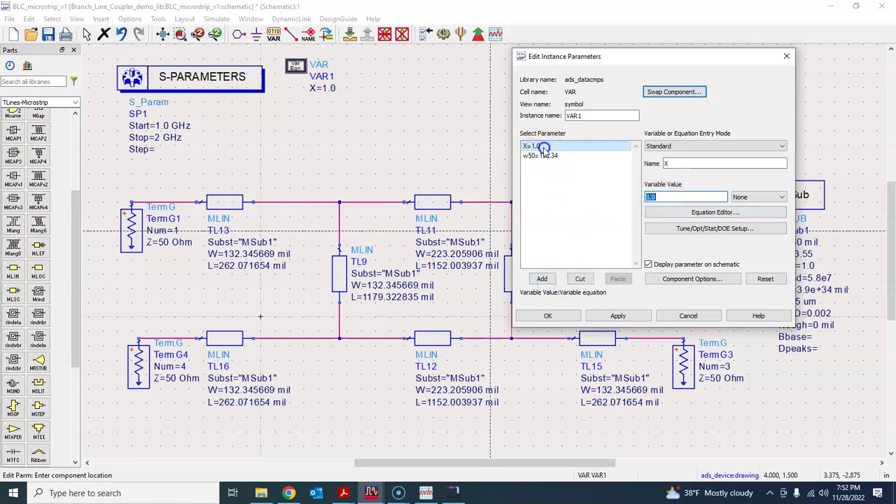
click(580, 278)
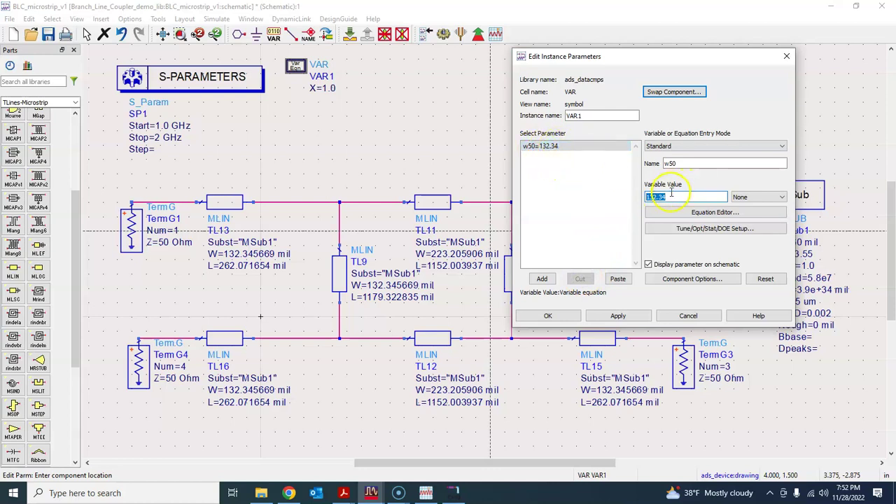
Start a second variable named l50 with value 262.
click(678, 165)
drag(677, 165, 662, 167)
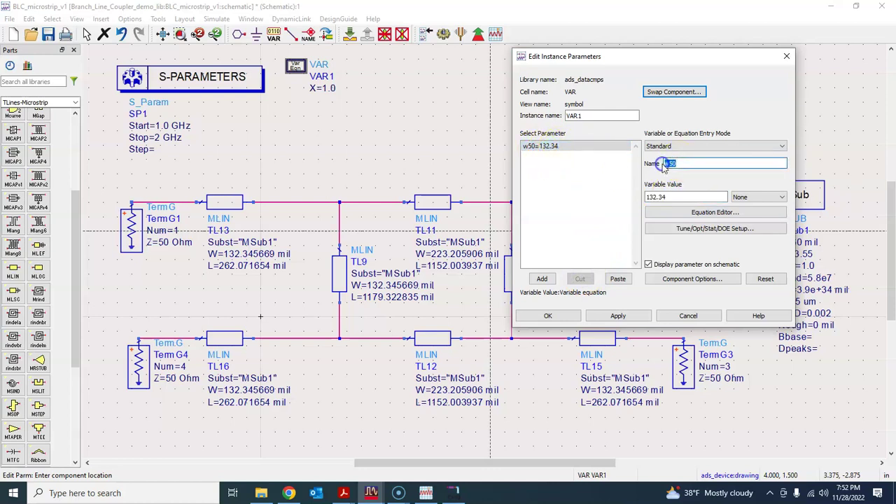
key(BackSpace)
text(50)
drag(664, 198, 634, 201)
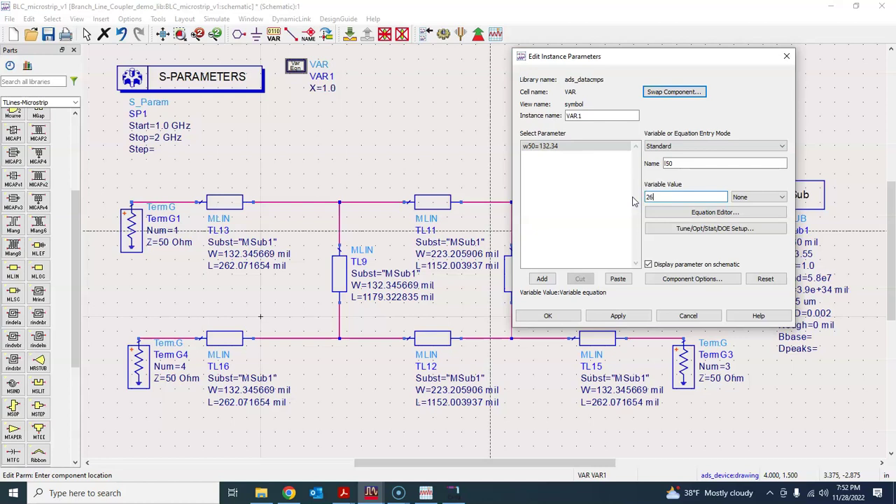
text(262)
click(651, 195)
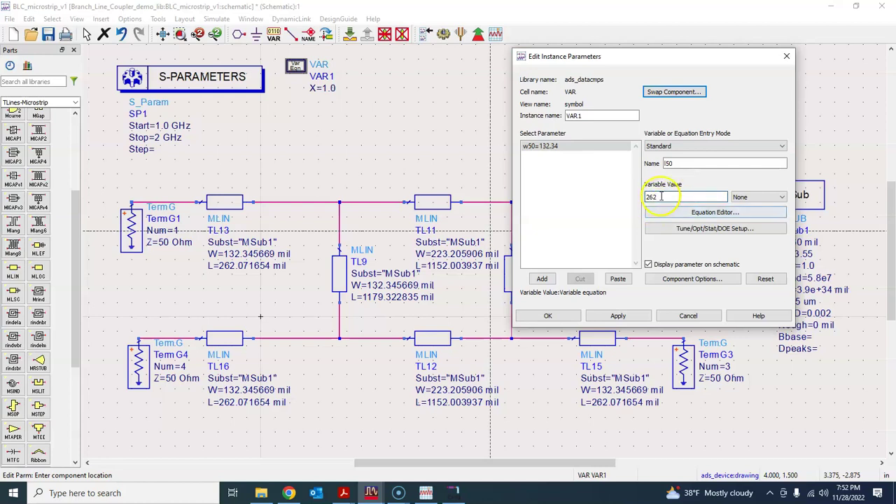
click(534, 208)
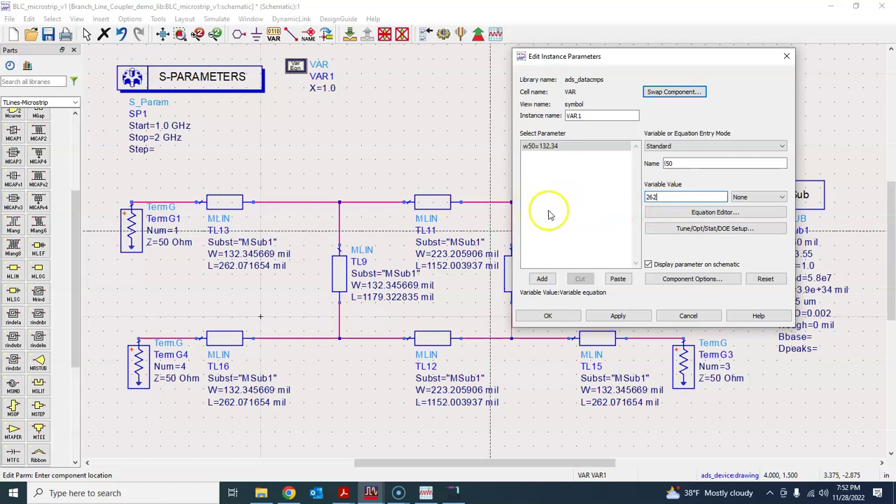
click(204, 285)
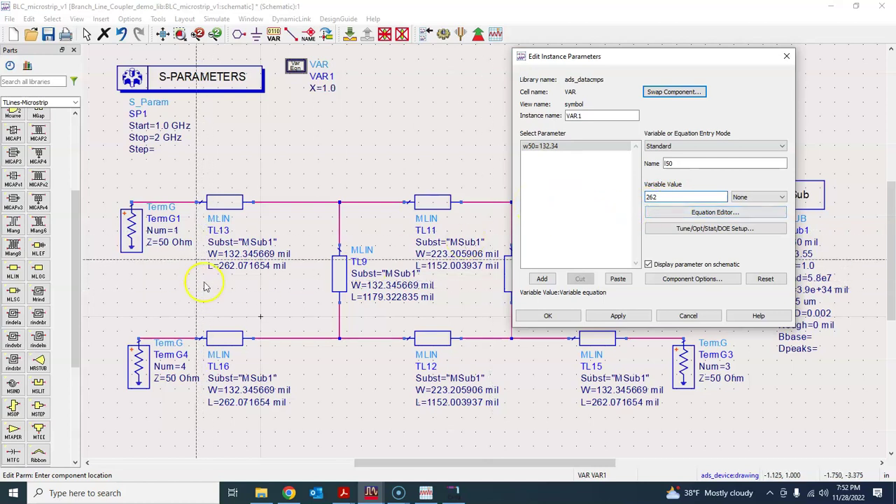
Add l50=262 and wh=223.2 to the VAR1 variable list.
click(543, 279)
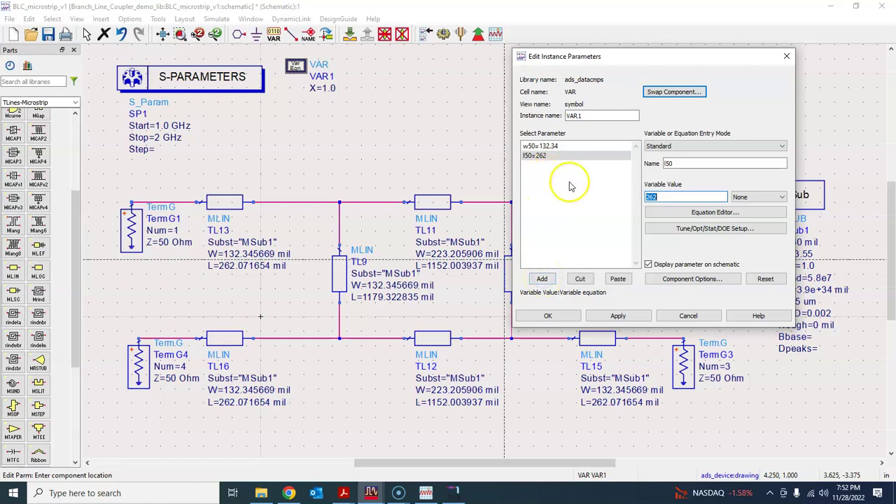
double_click(688, 163)
text(wh)
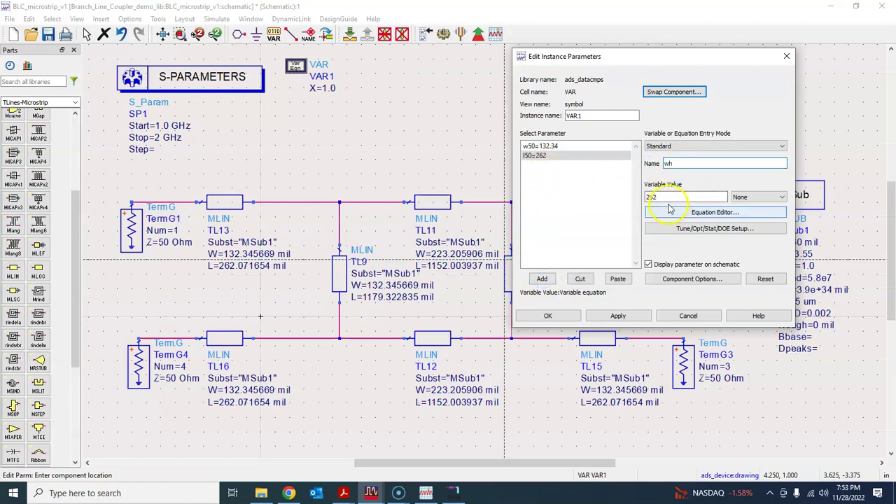
double_click(642, 198)
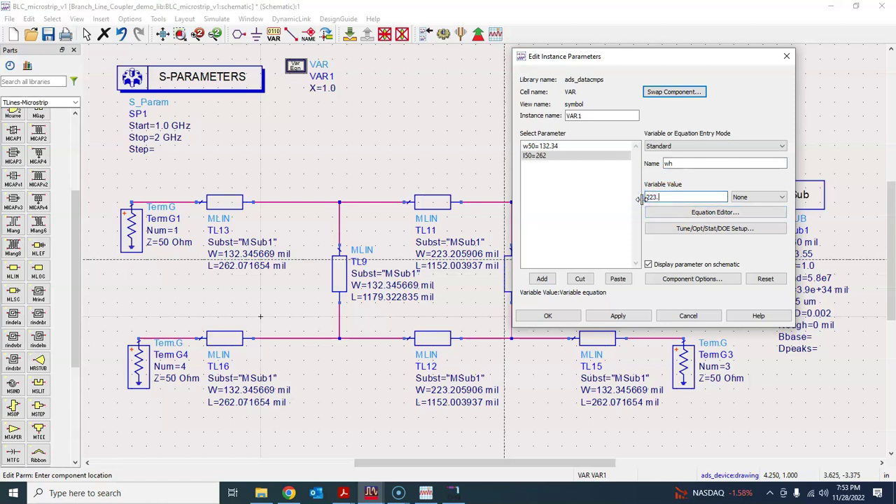
text(223.2)
click(542, 279)
Add lh=1152 and wv=132.3 to the VAR1 variable list.
double_click(663, 164)
text(l)
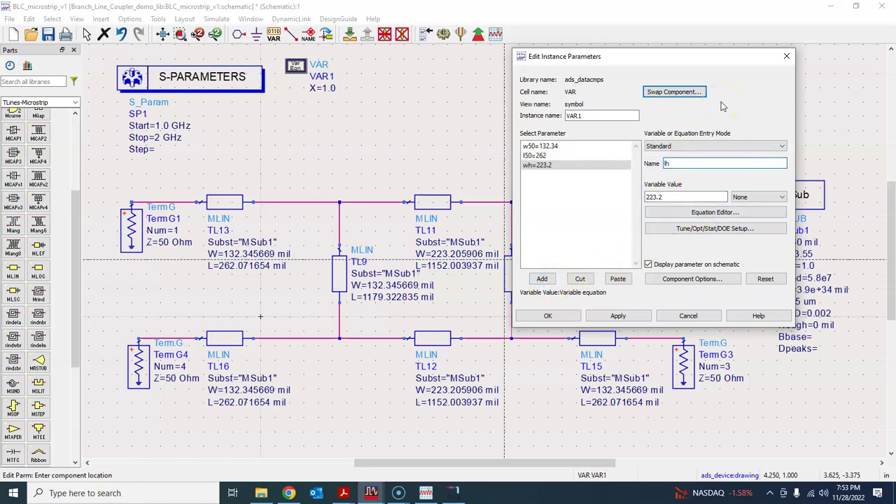
text(h)
drag(662, 197, 635, 201)
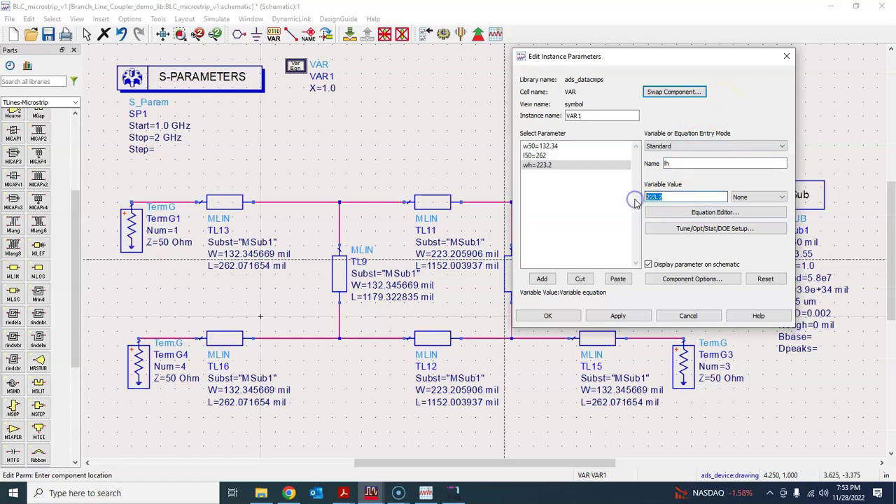
text(1152)
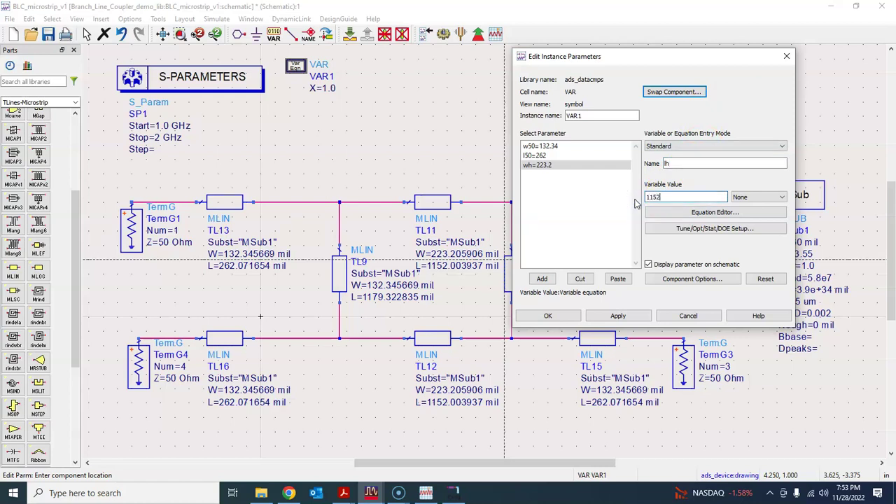
click(541, 279)
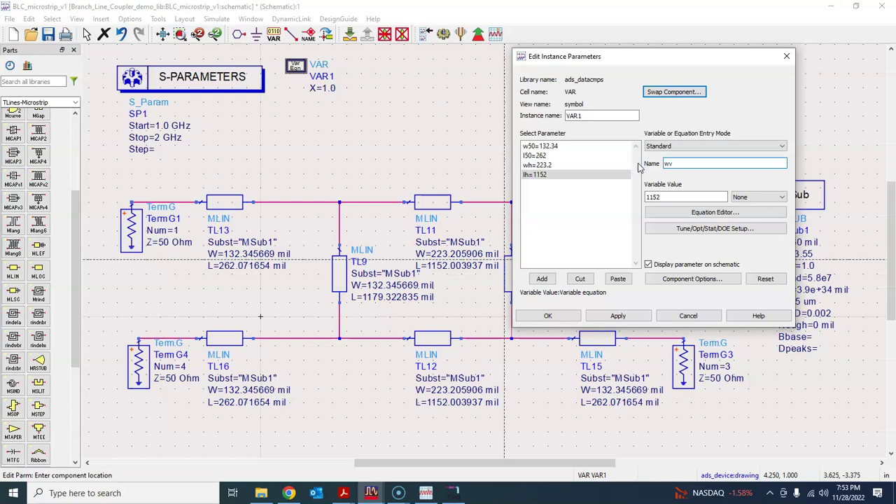
double_click(649, 197)
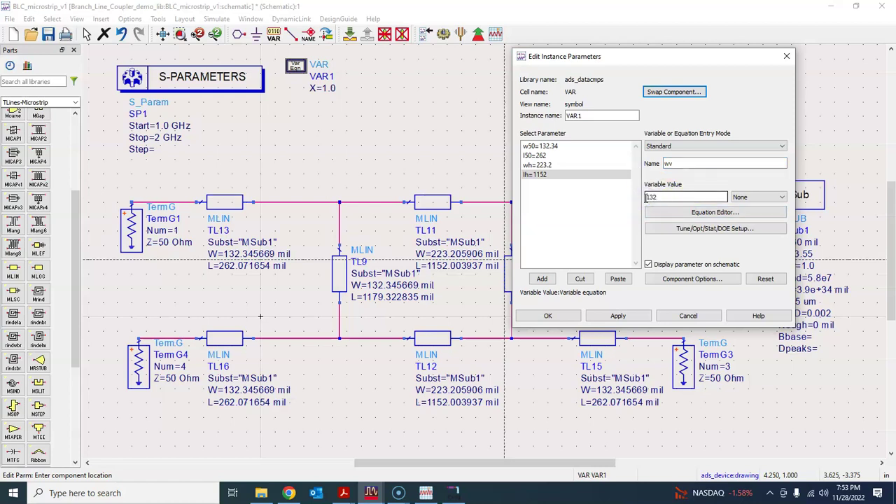
text(132.3)
click(542, 278)
Add lv=1179 and apply the variables to close the editor.
double_click(649, 163)
text(lv)
drag(663, 197, 643, 198)
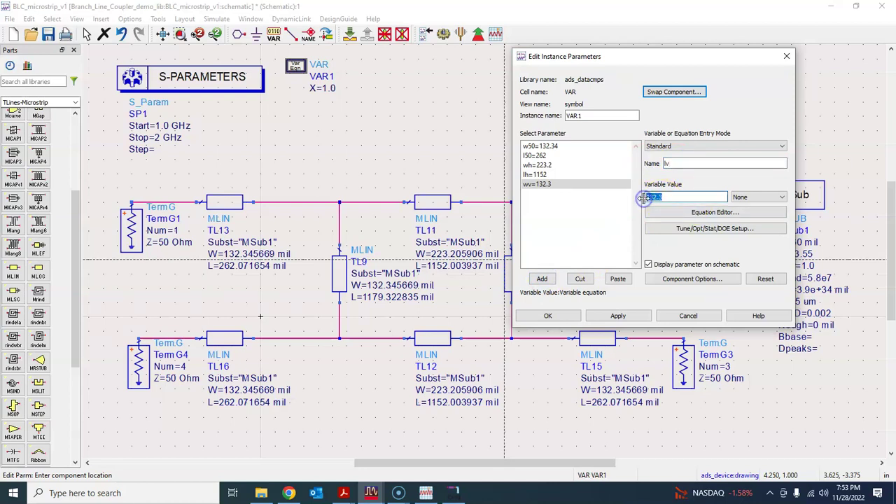
text(d)
text(179)
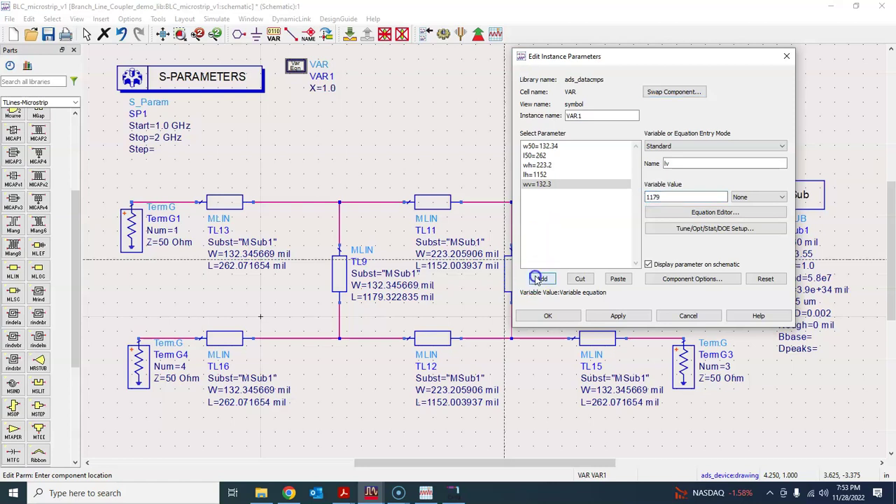
click(539, 279)
click(553, 317)
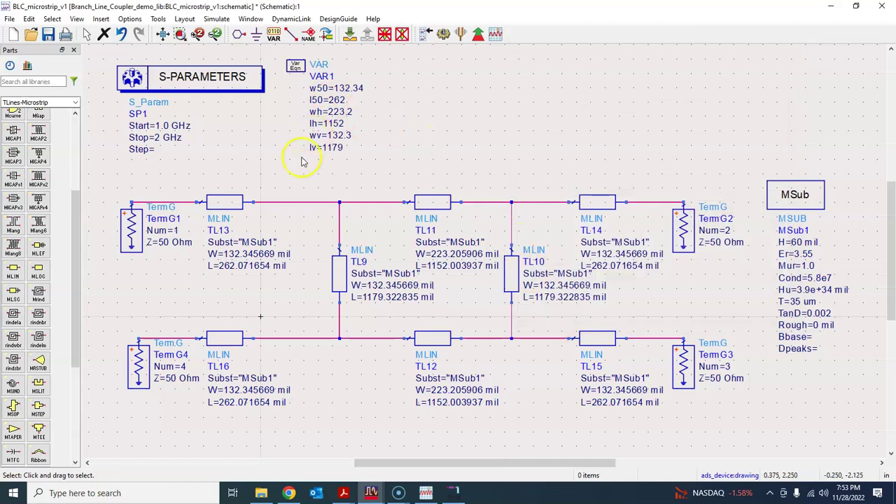
Set feed line TL13's width to w50 and length to l50.
double_click(249, 255)
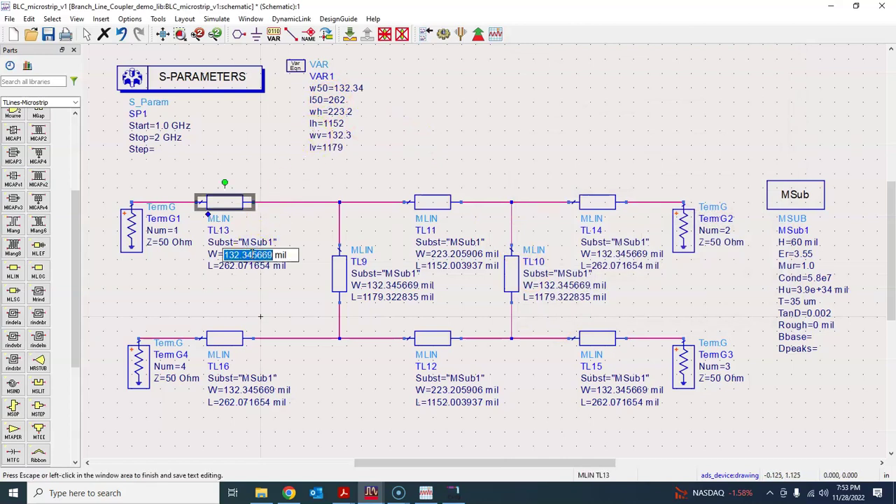
text(w50)
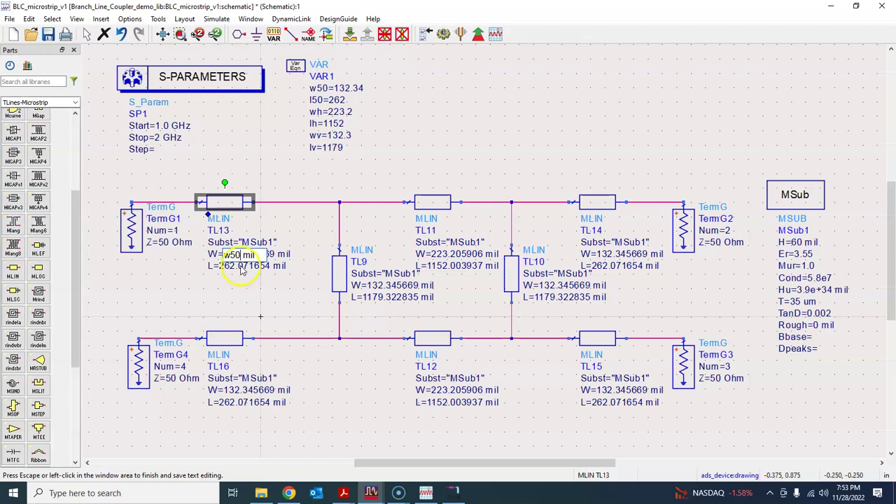
click(241, 260)
double_click(241, 267)
text(l50)
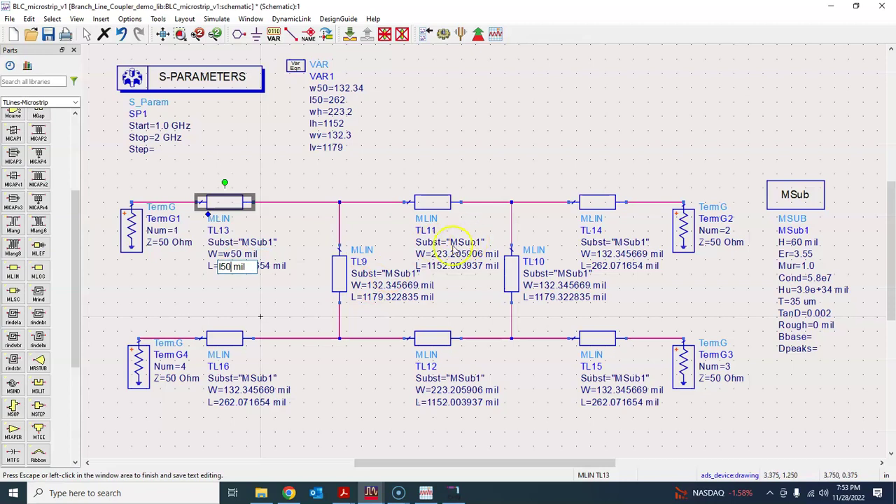
click(452, 252)
Set line TL11's width to wh and length to lh.
double_click(448, 254)
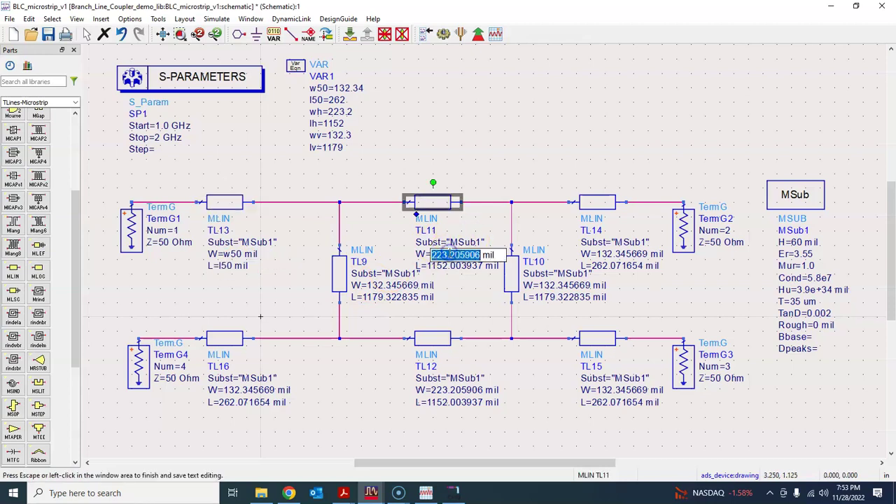
text(wh)
click(448, 260)
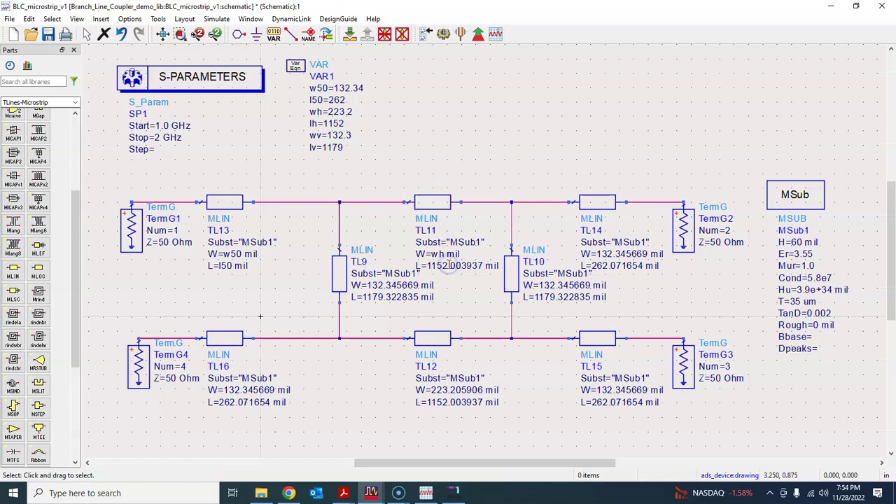
double_click(448, 266)
text(lh)
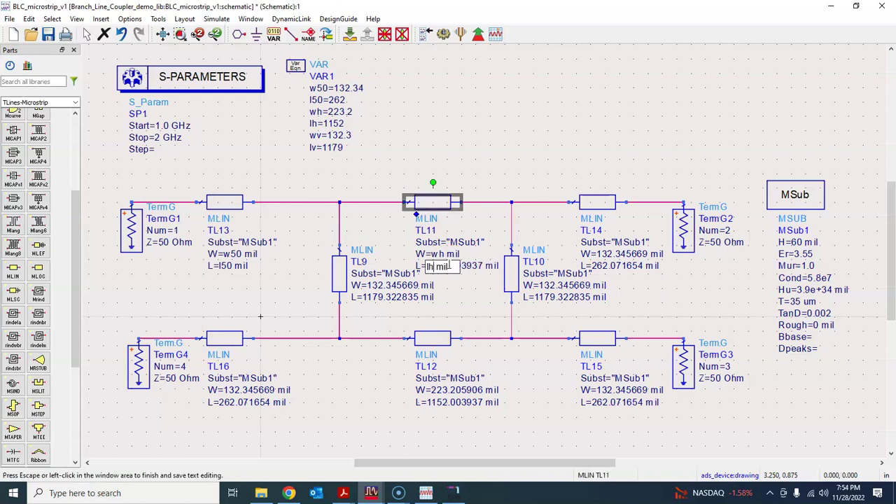
click(472, 144)
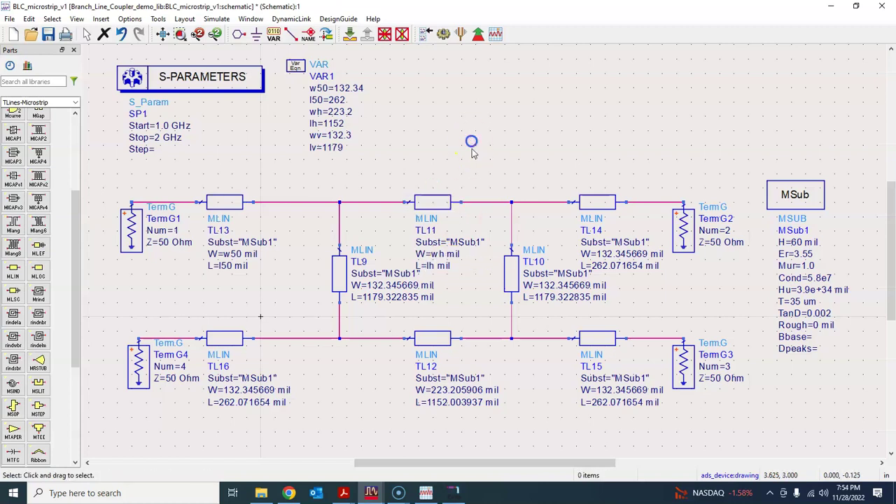
Set branch TL9's width to wv and length to lv.
double_click(377, 285)
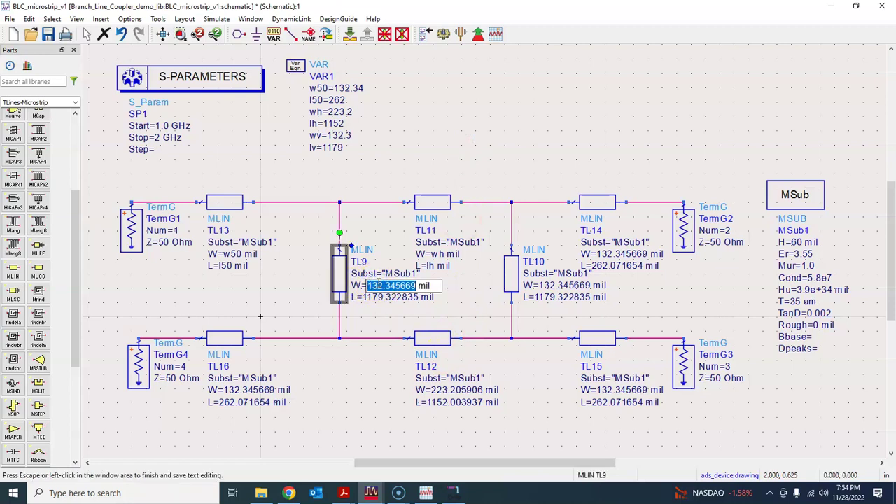
text(wv)
click(382, 297)
click(387, 298)
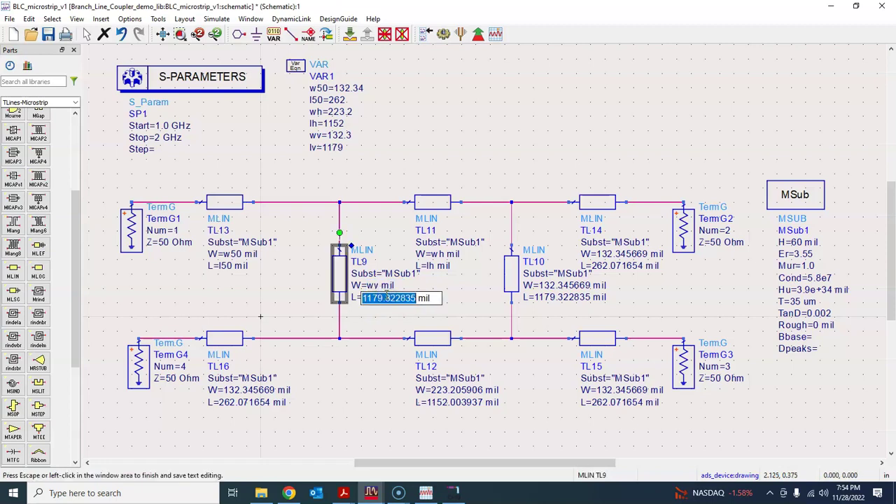
key(BackSpace)
text(lv)
click(485, 124)
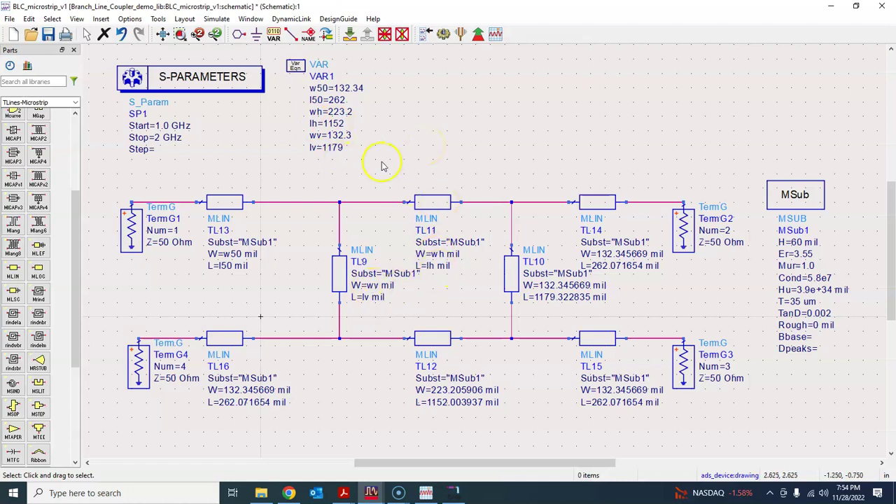
Delete the fixed-value lines TL10, TL12, TL14, TL15 and TL16.
click(513, 279)
key(Delete)
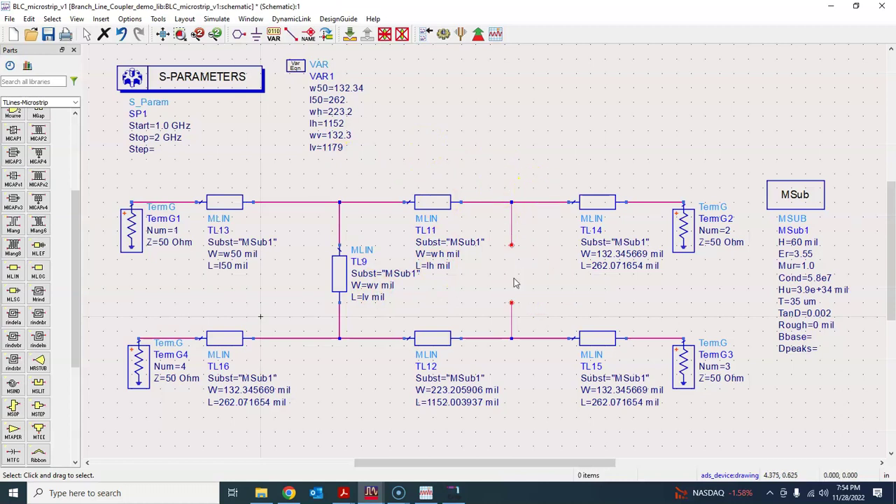
click(434, 339)
key(Delete)
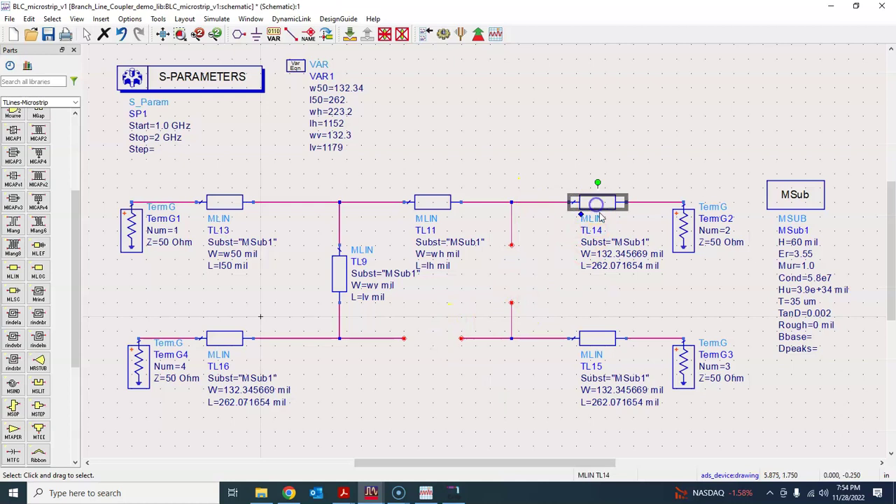
key(Delete)
click(596, 341)
key(Delete)
click(233, 342)
key(Delete)
Paste copies of TL11 into the bottom-middle gap and TL9 as the right-hand branch.
click(429, 210)
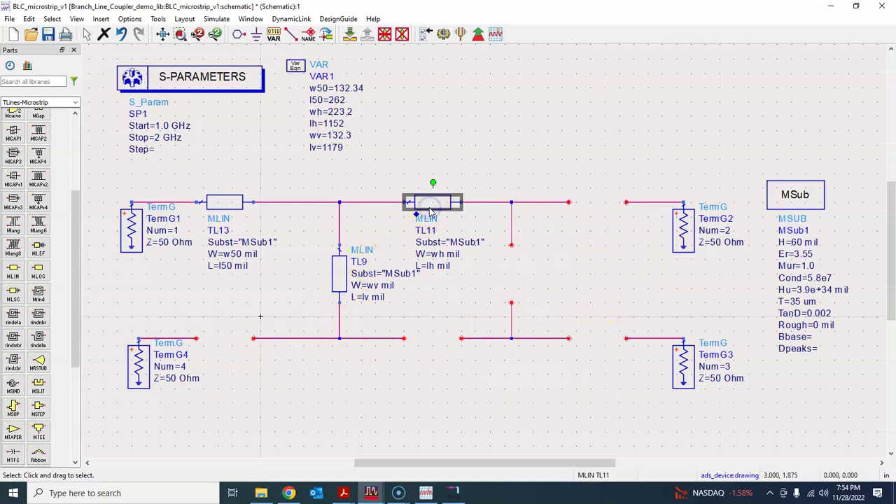
key(ctrl+c)
key(ctrl+v)
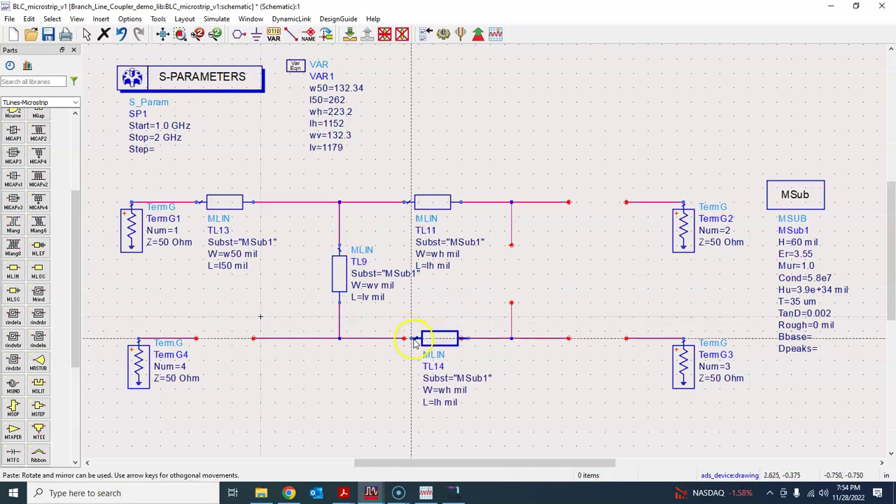
click(408, 339)
click(347, 283)
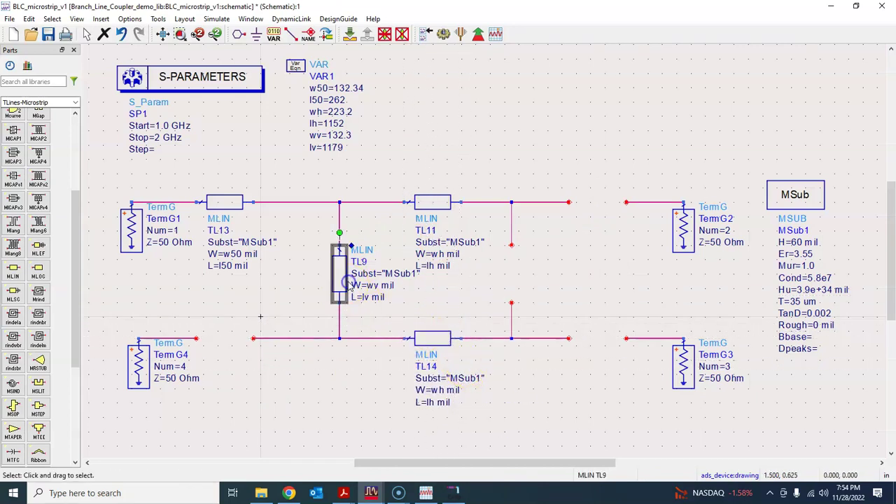
key(ctrl+c)
key(ctrl+v)
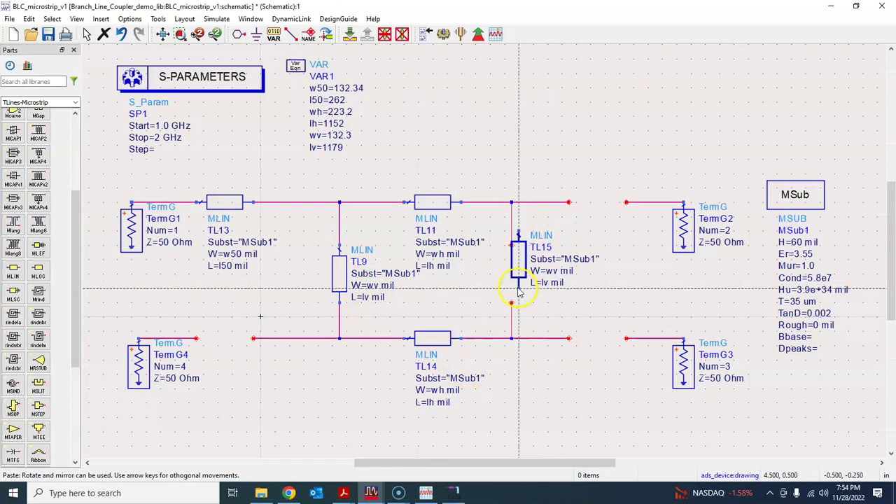
click(515, 308)
key(Escape)
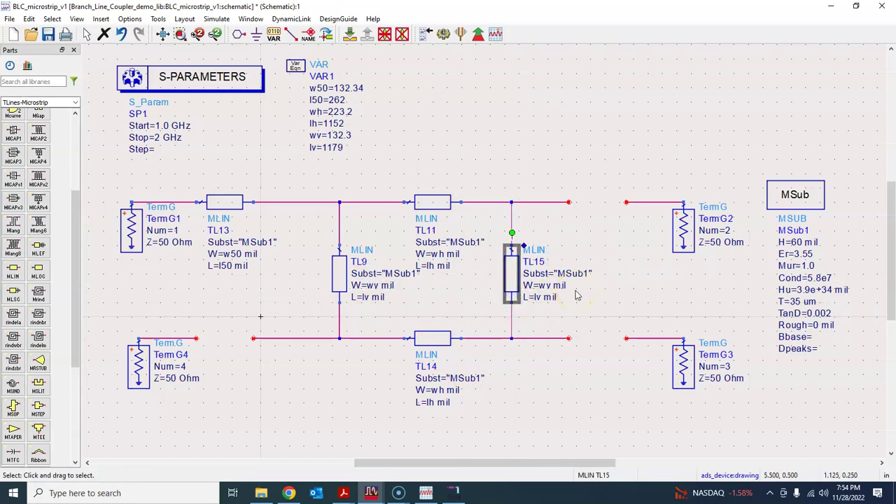
key(Escape)
Paste copies of TL13 into the top-right, bottom-right and bottom-left gaps.
click(229, 204)
click(507, 131)
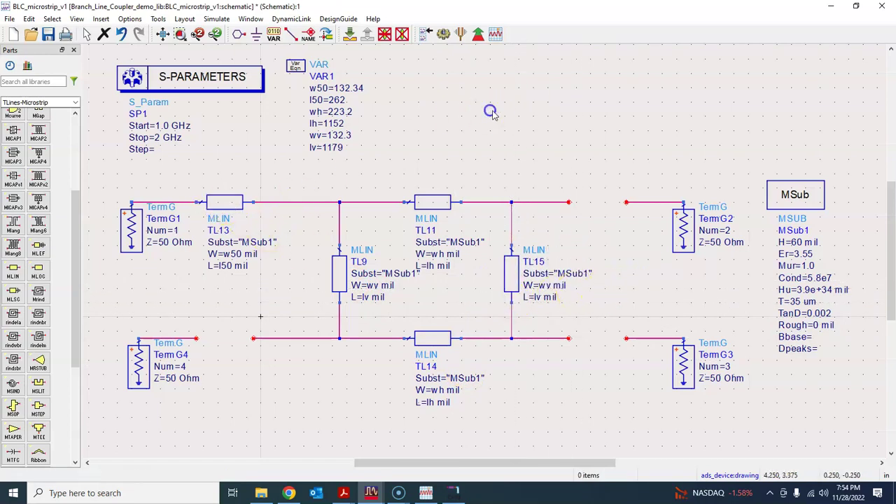
key(ctrl+v)
click(568, 203)
click(573, 341)
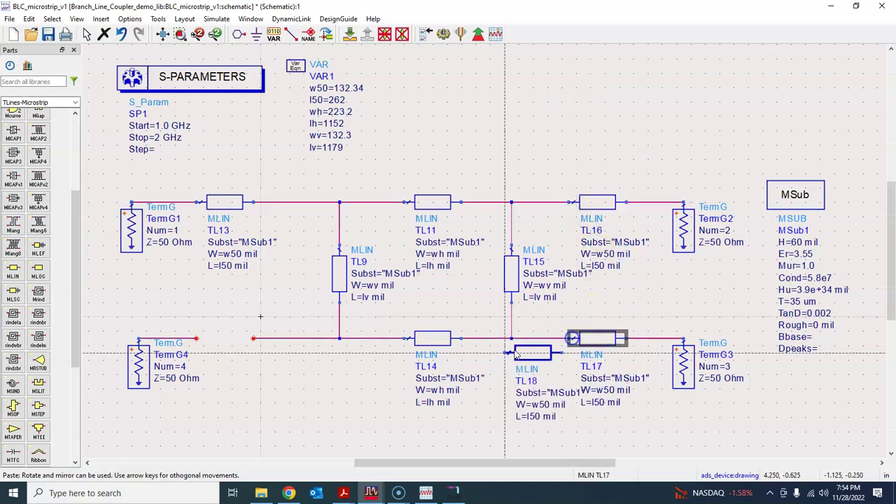
click(199, 341)
key(Escape)
click(298, 269)
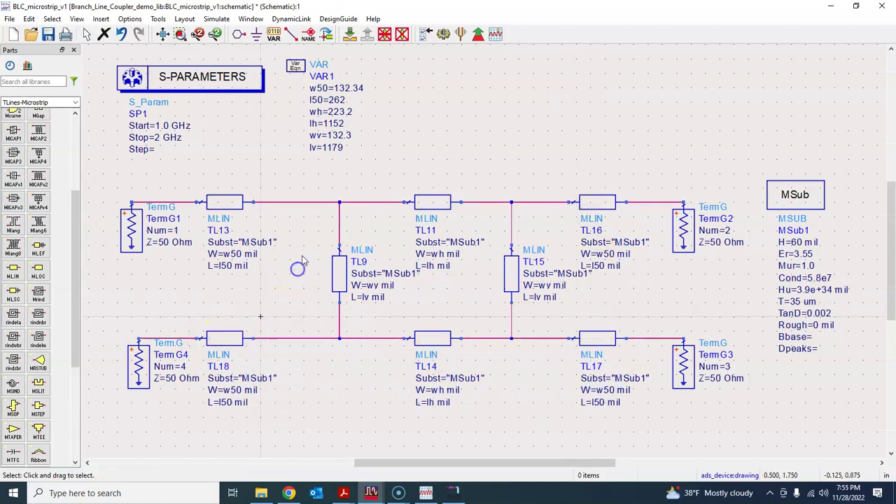
Save the schematic and nudge the S-PARAMETERS and VAR1 blocks upward.
click(47, 34)
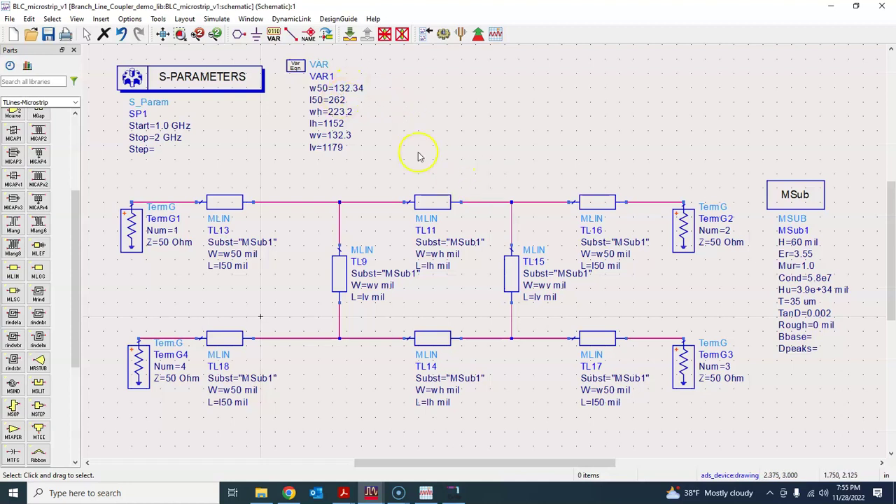
drag(230, 80, 231, 59)
drag(296, 69, 296, 54)
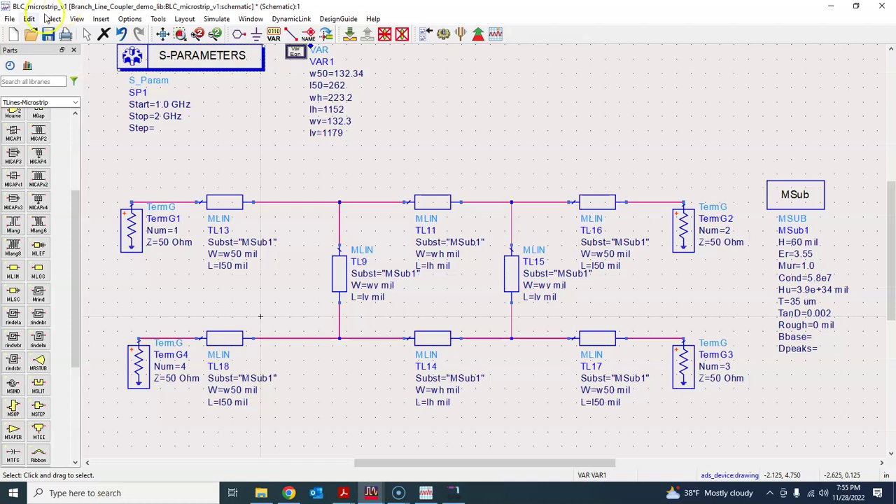
Use File > Save As with the cell name changed to BLC_microstrip_v2.
click(10, 18)
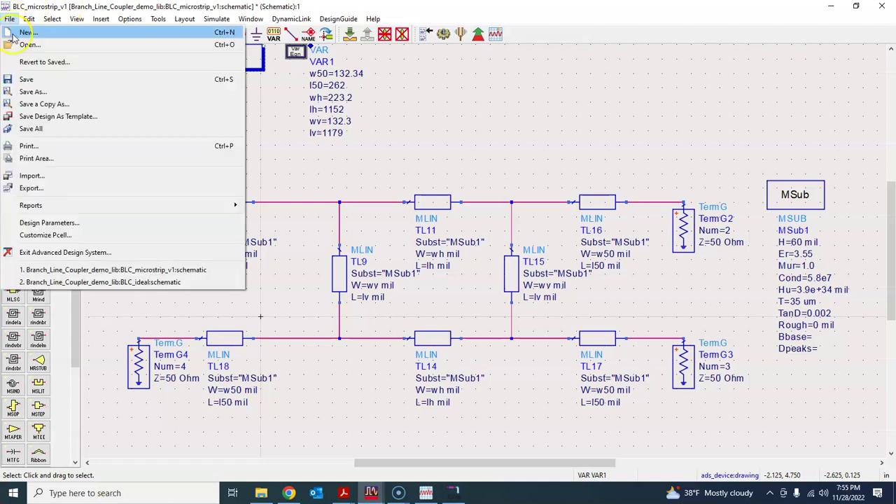
click(33, 92)
click(450, 215)
key(BackSpace)
text(2)
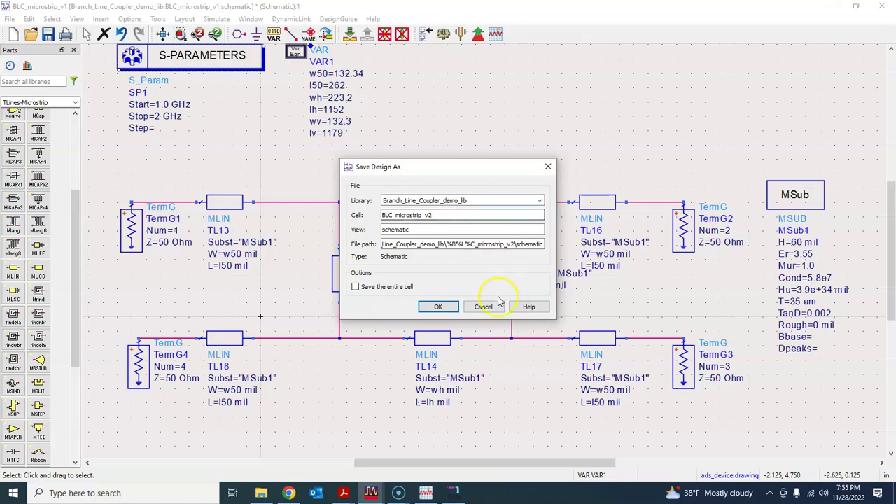
click(439, 308)
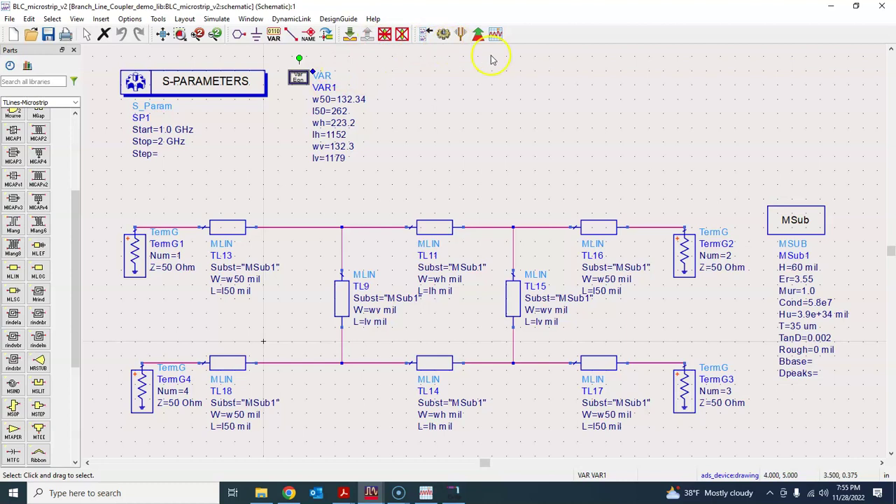
Simulate the v2 schematic, minimize the v1 results window and maximize the v2 results.
click(425, 95)
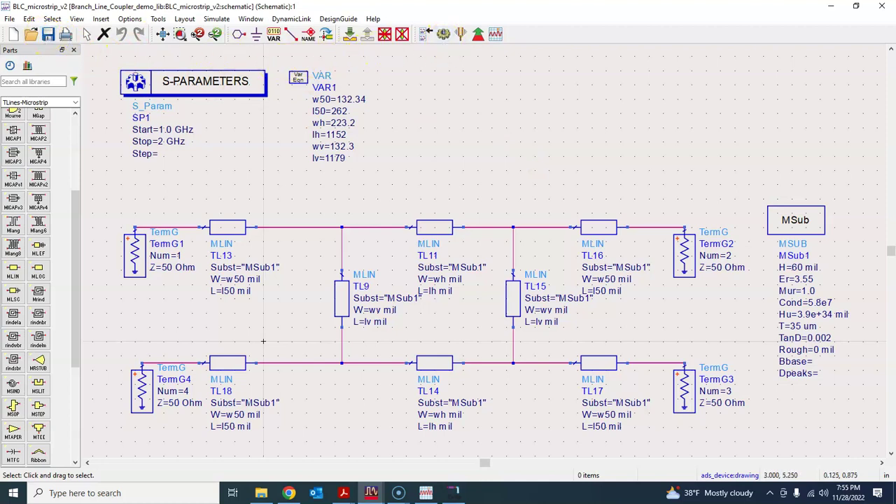
key(alt+Tab)
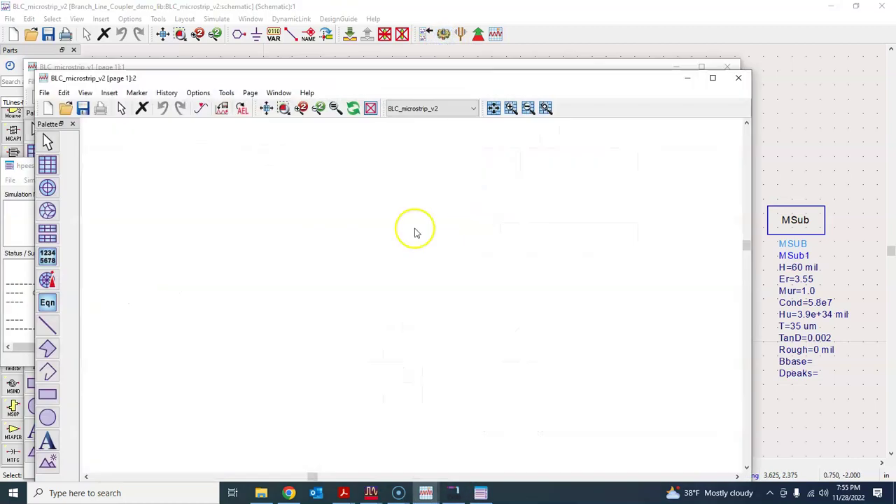
click(436, 494)
click(390, 444)
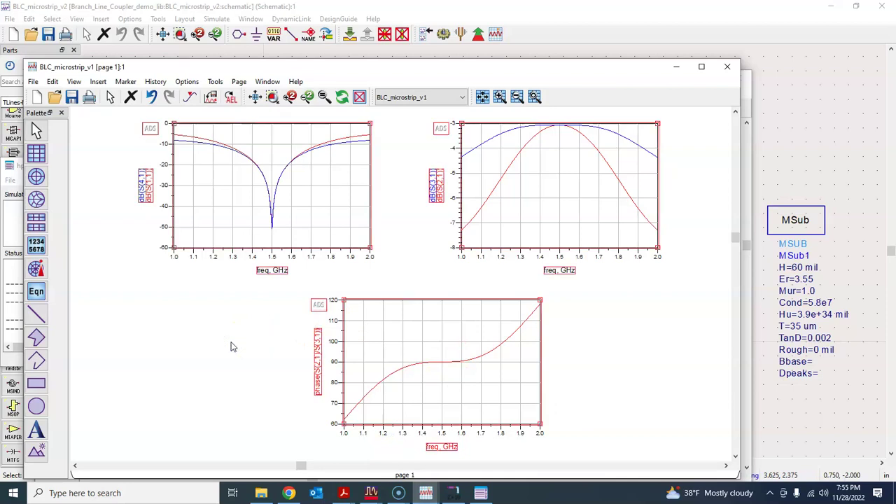
click(676, 66)
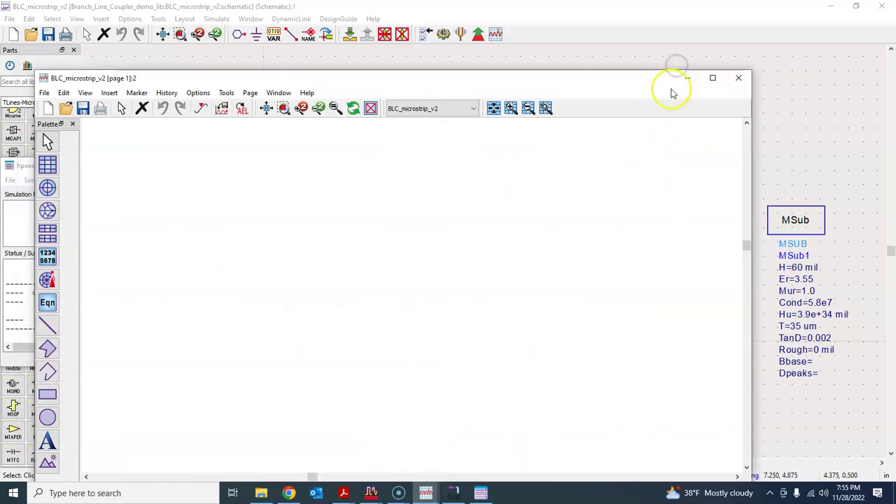
click(712, 77)
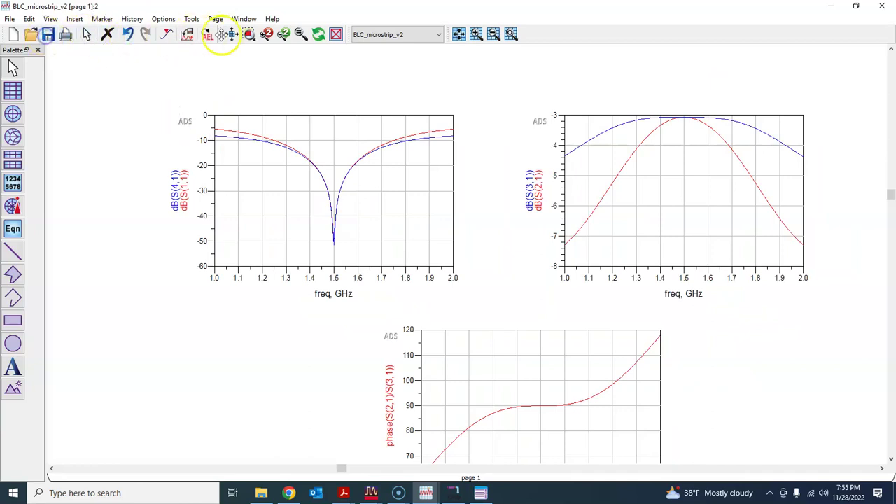
Fit all three S-parameter plots, inspect the S21 trace, then close results and status windows.
click(224, 35)
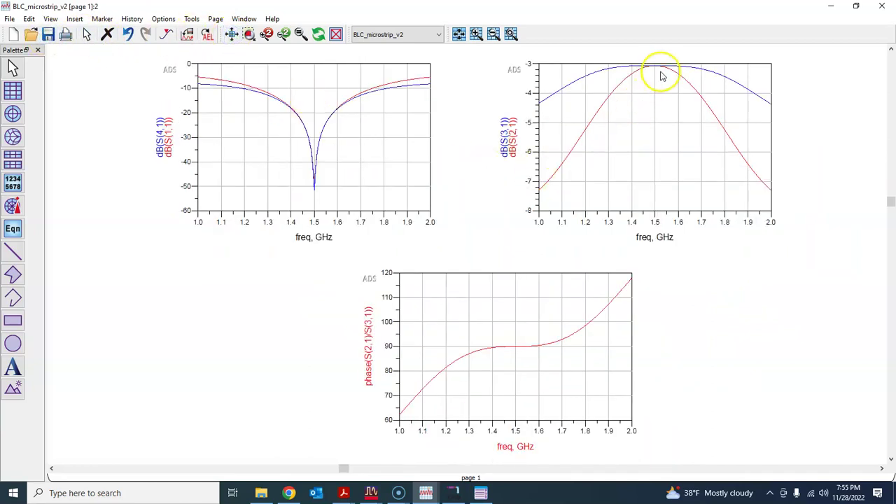
mouse_move(658, 70)
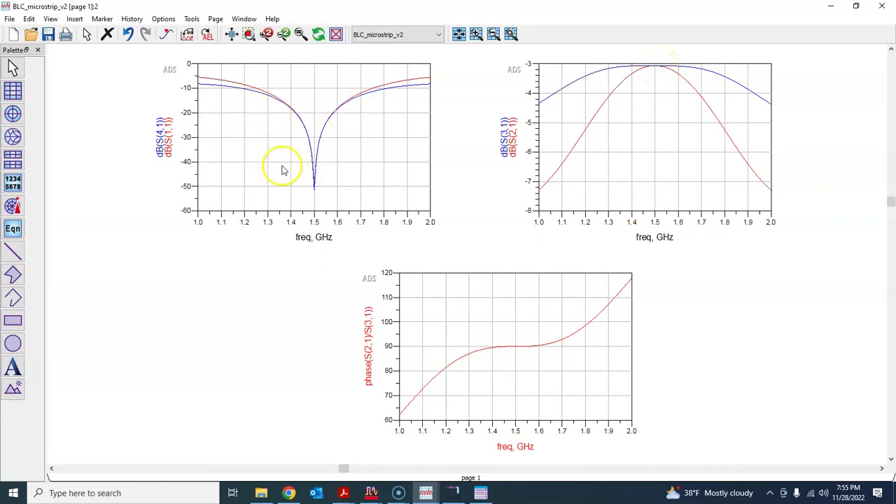
click(880, 7)
click(316, 164)
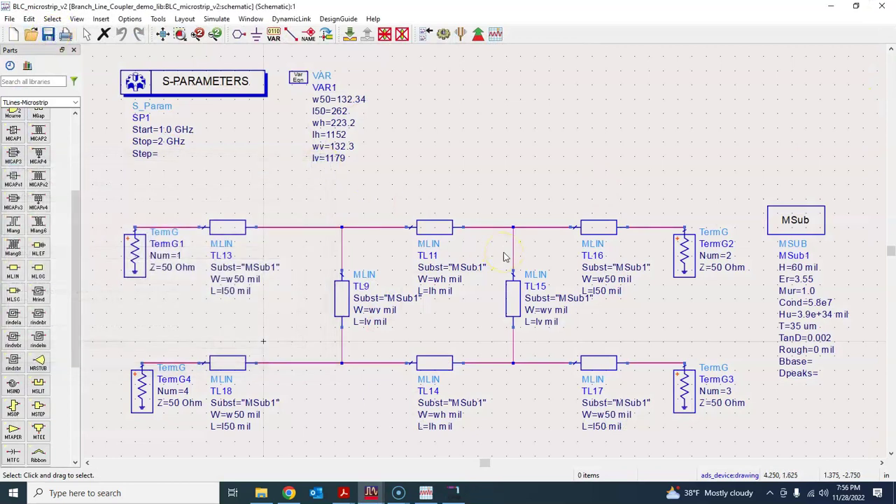
Move the substrate block to the top right, the bottom row down and the top row up.
mouse_move(814, 214)
mouse_down()
mouse_move(828, 91)
mouse_move(840, 64)
mouse_move(849, 64)
mouse_up()
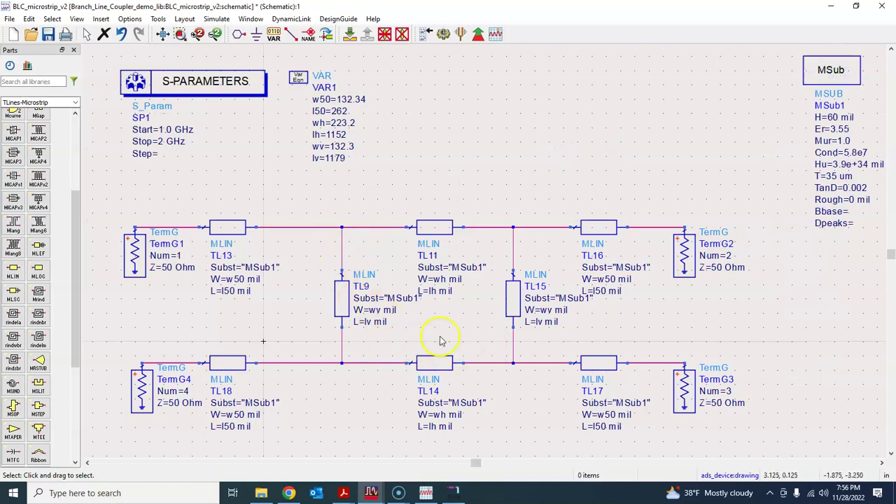
click(162, 34)
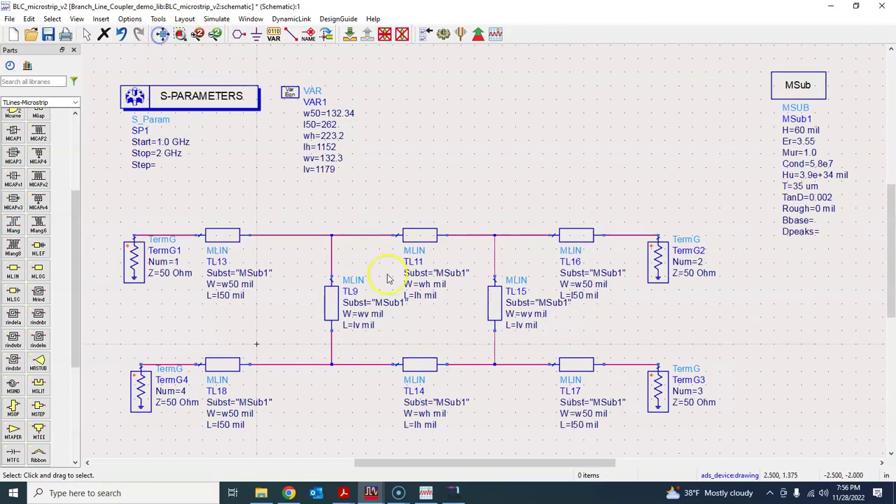
drag(105, 343, 730, 442)
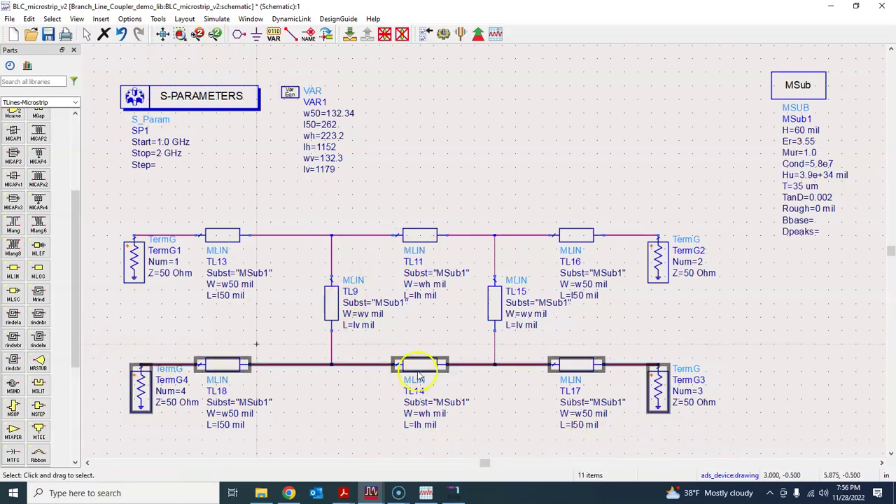
drag(420, 369, 420, 419)
click(446, 392)
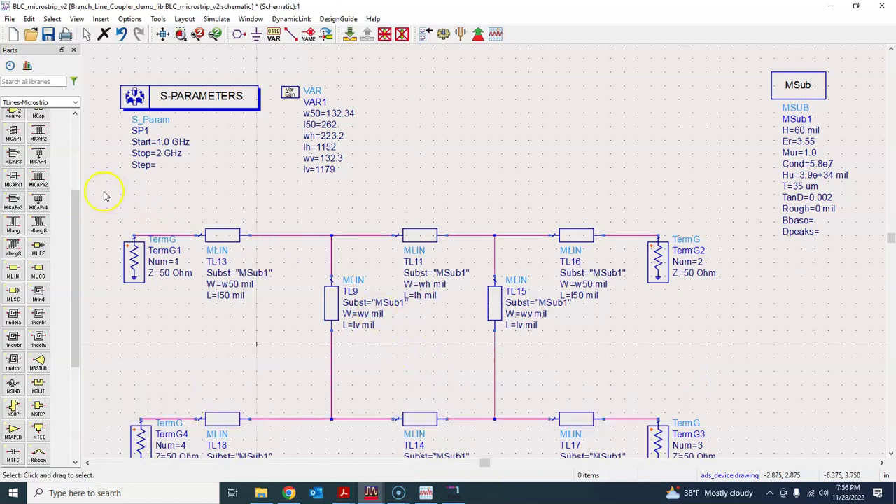
drag(104, 195, 695, 293)
drag(418, 239, 418, 206)
click(571, 333)
Shift the right-hand ports with TL16, TL17 right and the left-hand ports with TL13, TL18 left.
key(v)
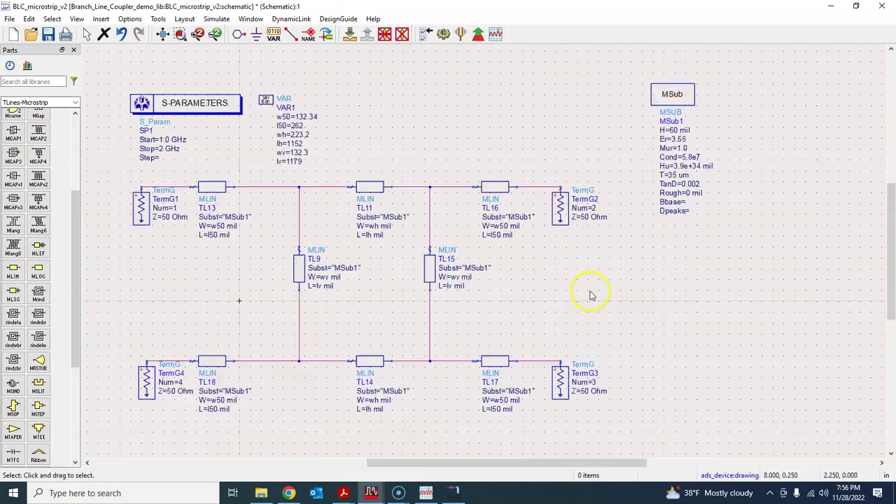
click(163, 34)
drag(527, 160, 708, 439)
drag(569, 383, 630, 383)
click(697, 355)
drag(118, 167, 304, 436)
drag(252, 381, 187, 378)
click(299, 423)
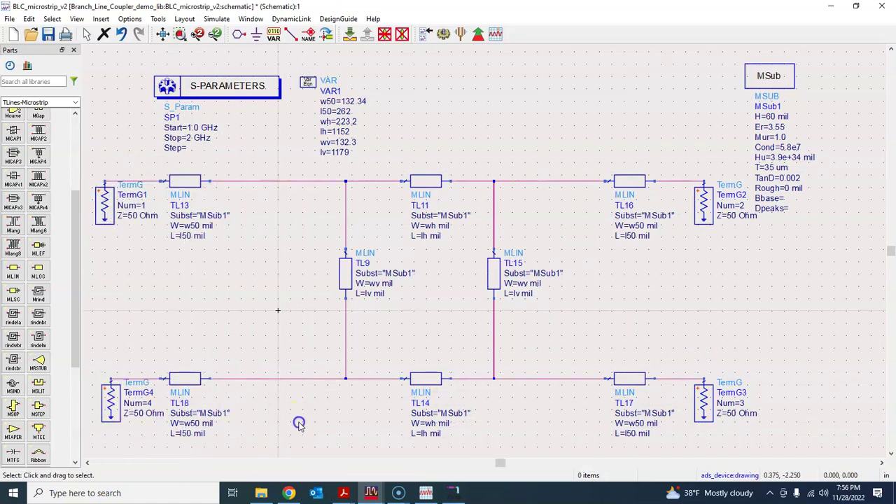
Delete the wires meeting at TL9's top junction.
click(348, 198)
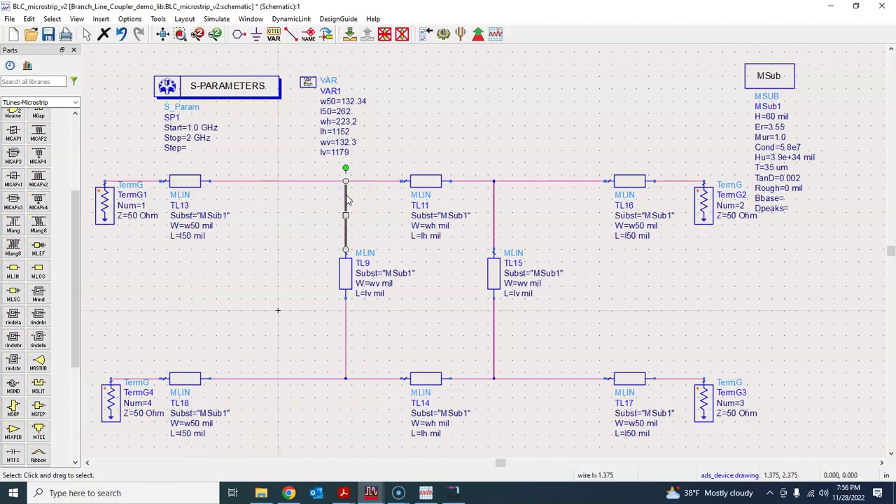
click(336, 181)
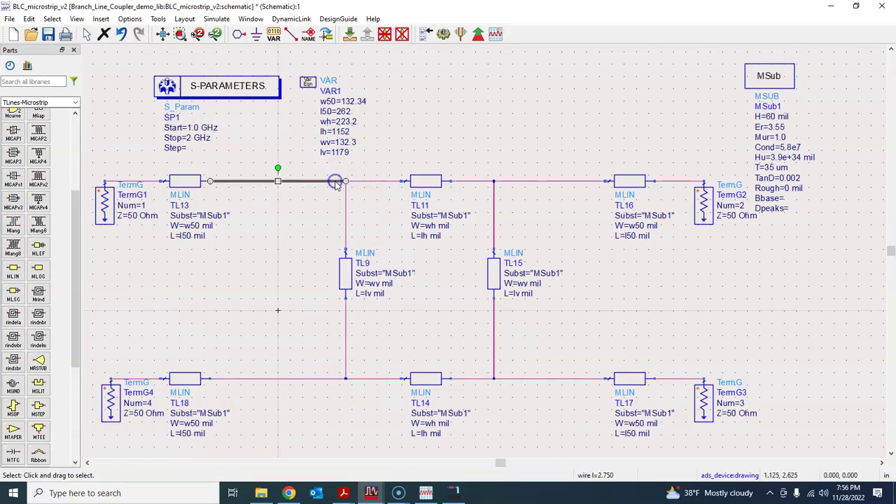
key(Delete)
click(352, 196)
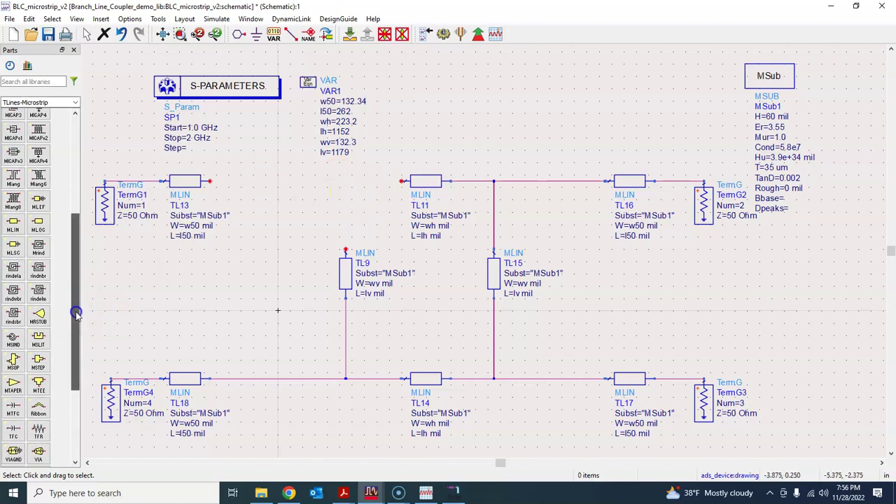
Place an MTEE_ADS tee, Tee1, and move it above the circuit.
drag(77, 310, 77, 333)
click(39, 385)
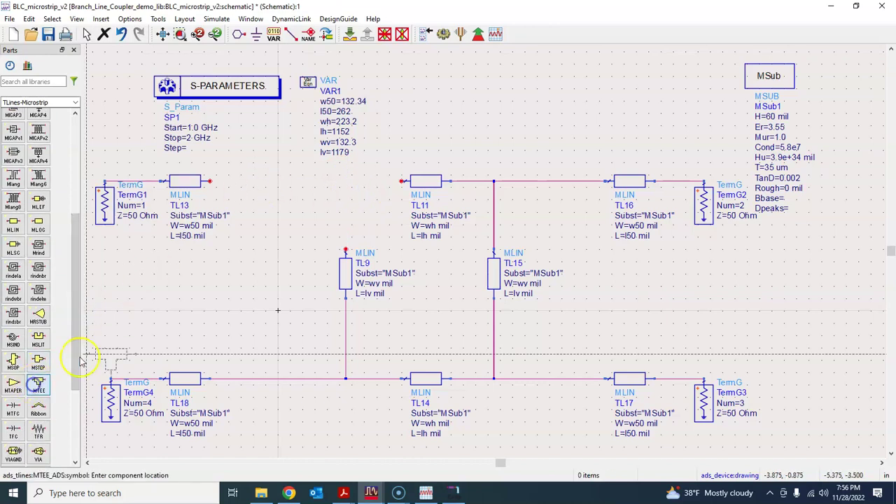
click(322, 184)
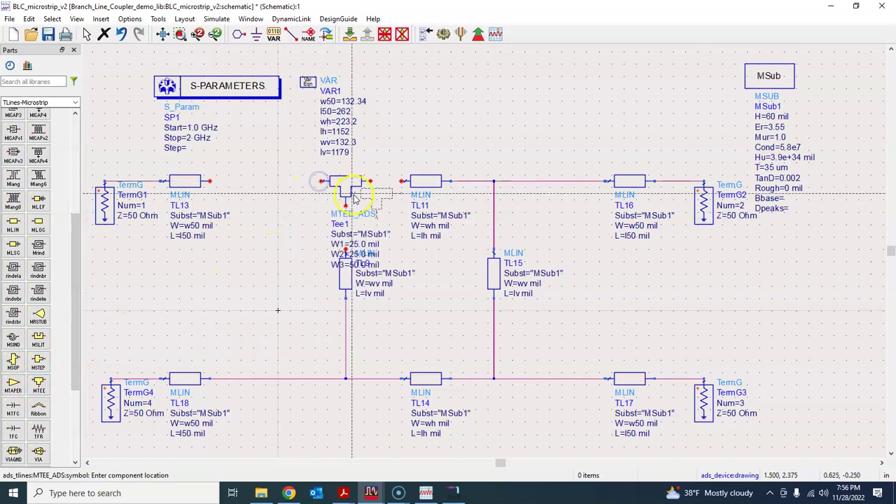
key(Escape)
drag(343, 194, 440, 87)
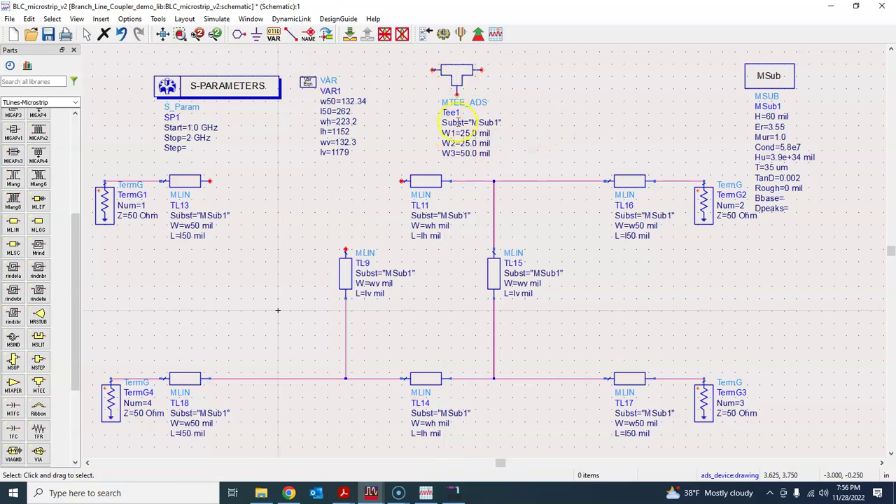
click(454, 80)
right_click(455, 81)
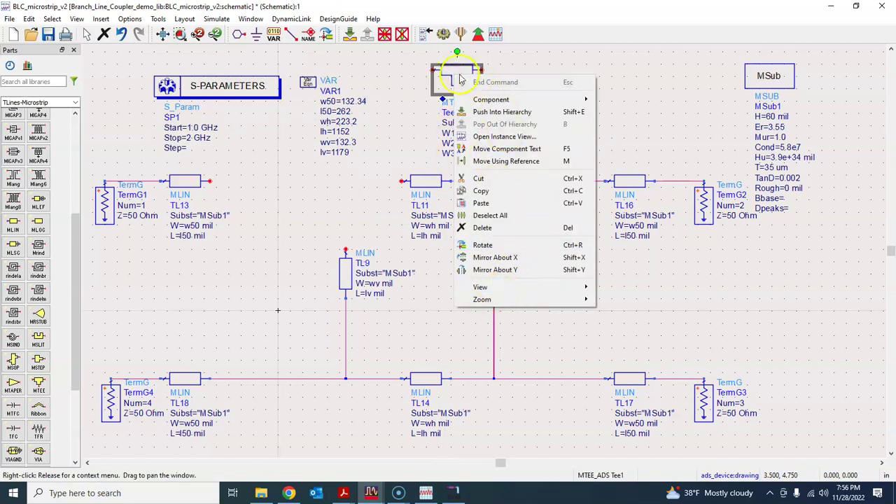
click(408, 82)
click(448, 76)
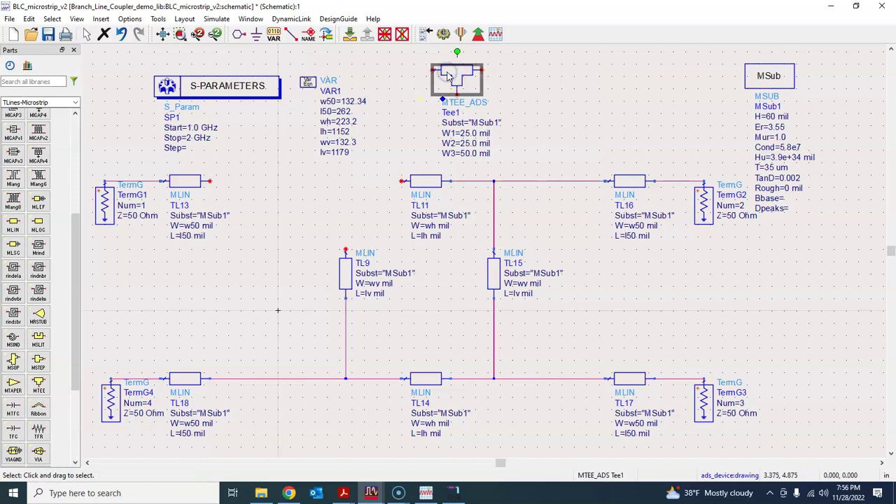
Open Tee1's instance parameters and read the MTEE_ADS help on pin widths and usage limits.
double_click(455, 77)
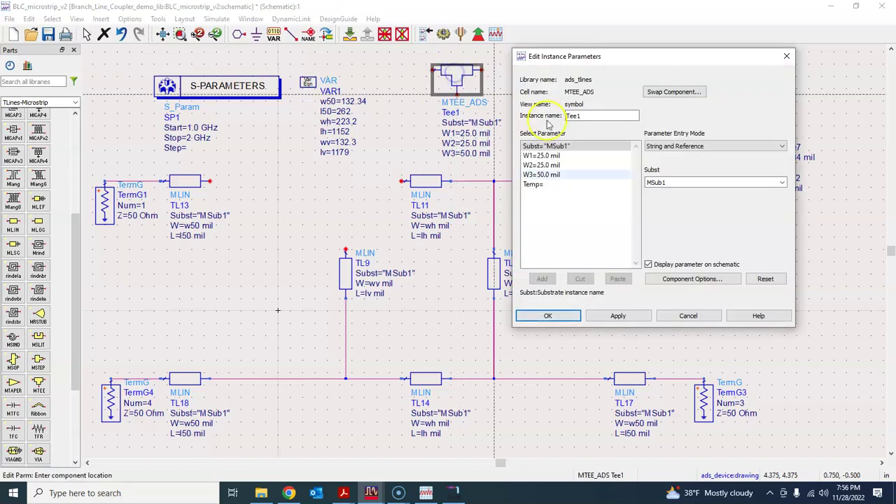
click(756, 315)
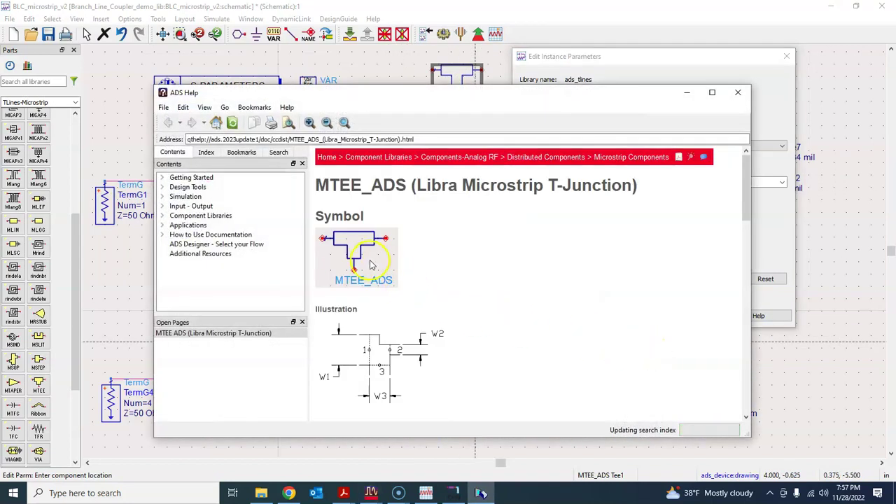
scroll(465, 320, down, 3)
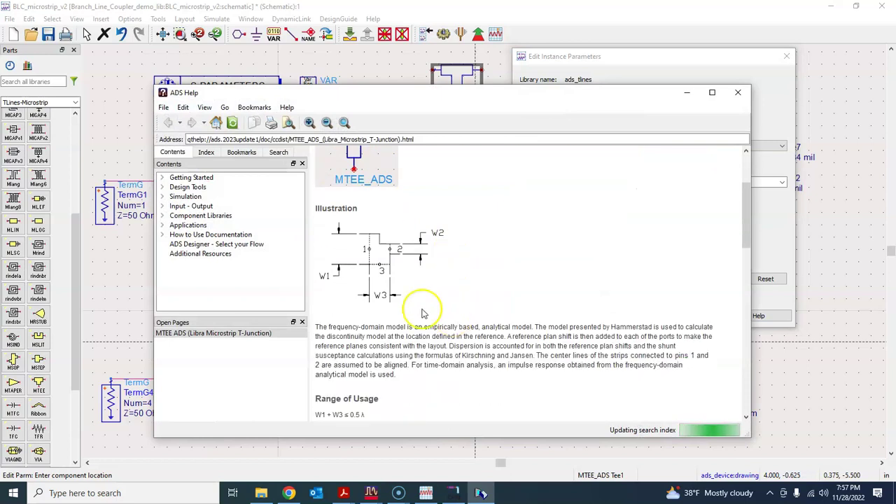
scroll(414, 294, down, 5)
scroll(483, 350, down, 8)
scroll(420, 329, up, 8)
scroll(527, 327, down, 4)
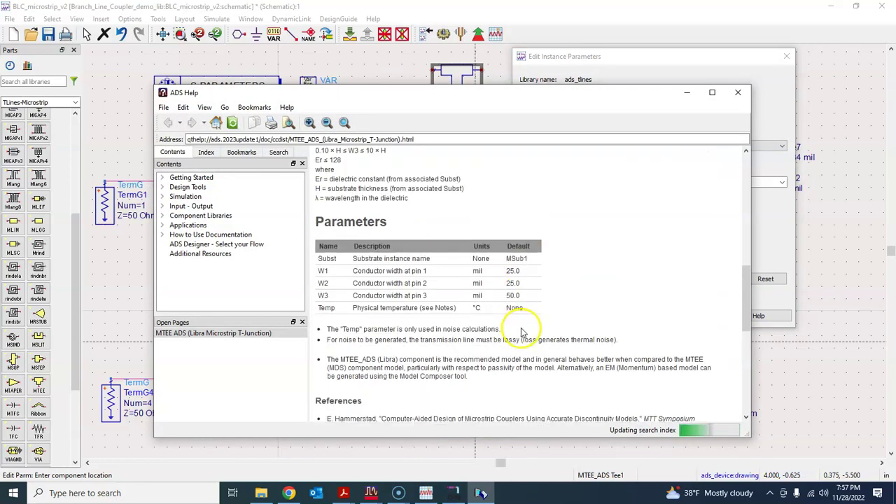
scroll(553, 318, down, 4)
scroll(539, 326, up, 7)
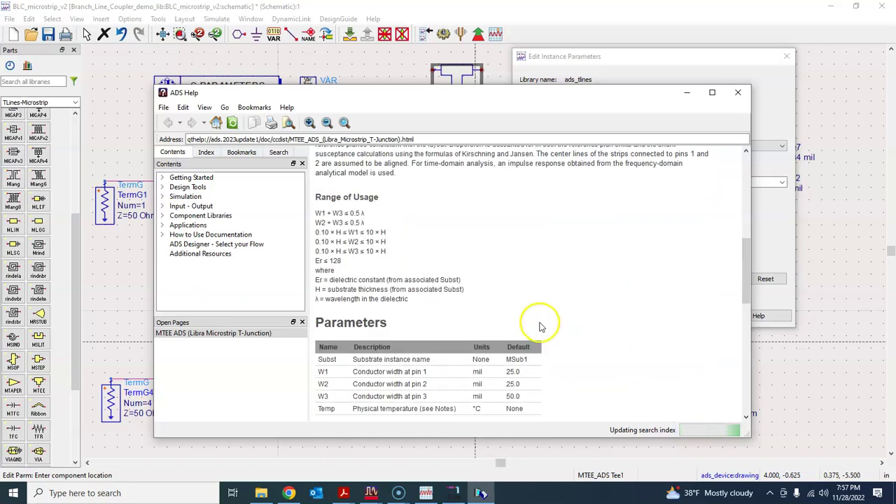
scroll(490, 301, up, 5)
scroll(380, 252, up, 2)
scroll(371, 301, down, 1)
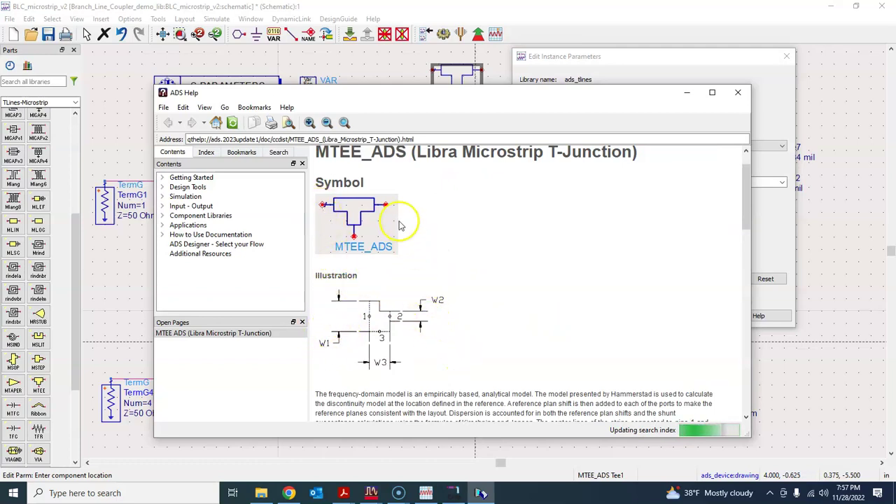
click(737, 93)
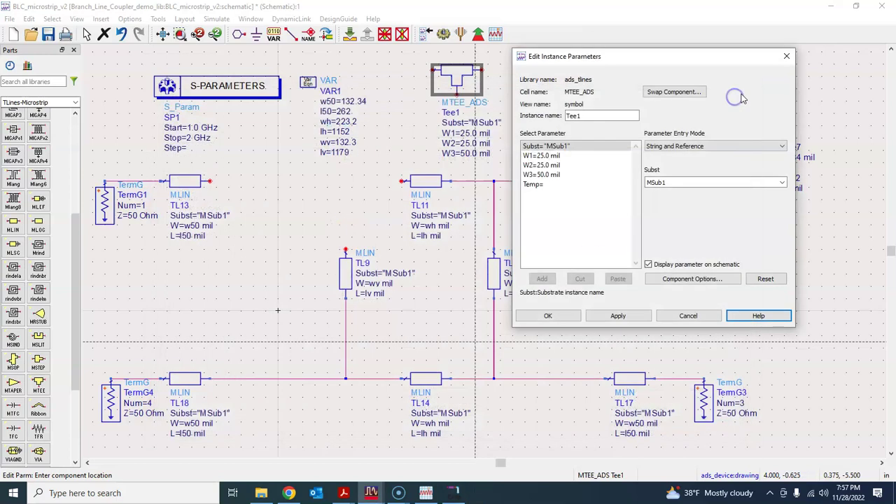
Close Tee1's parameters and reposition Tee1 above the circuit.
click(786, 56)
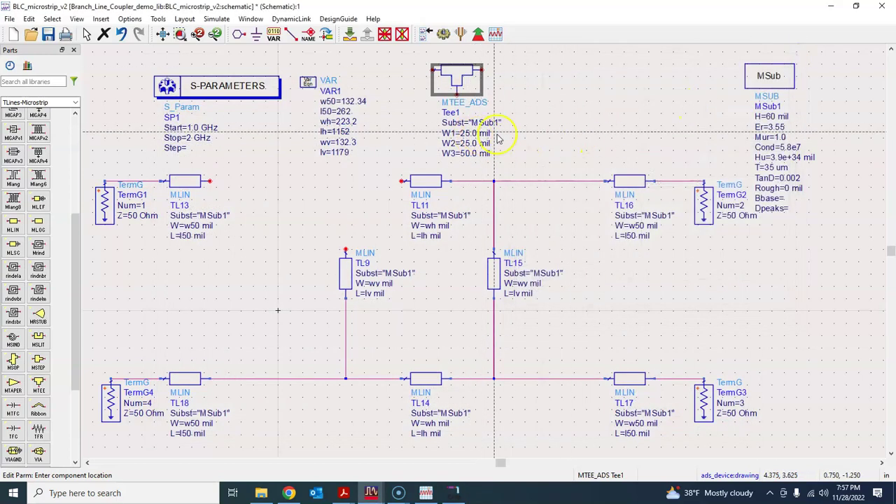
key(Escape)
drag(458, 77, 513, 155)
drag(500, 101, 493, 89)
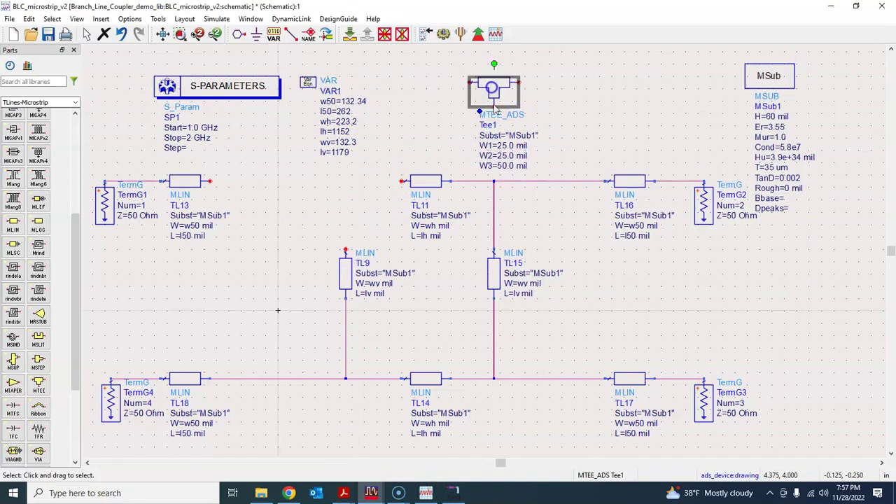
Set Tee1's widths to W1=w50, W2=wh and W3=wv mil.
double_click(506, 146)
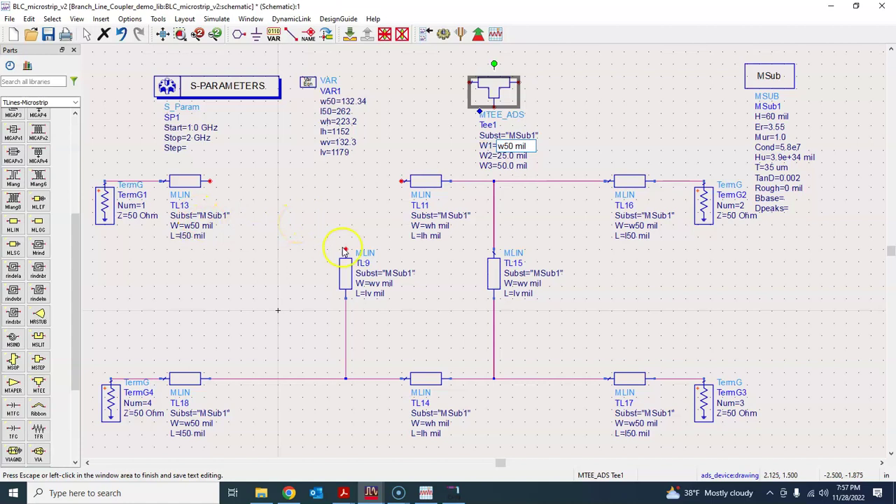
click(338, 198)
double_click(504, 155)
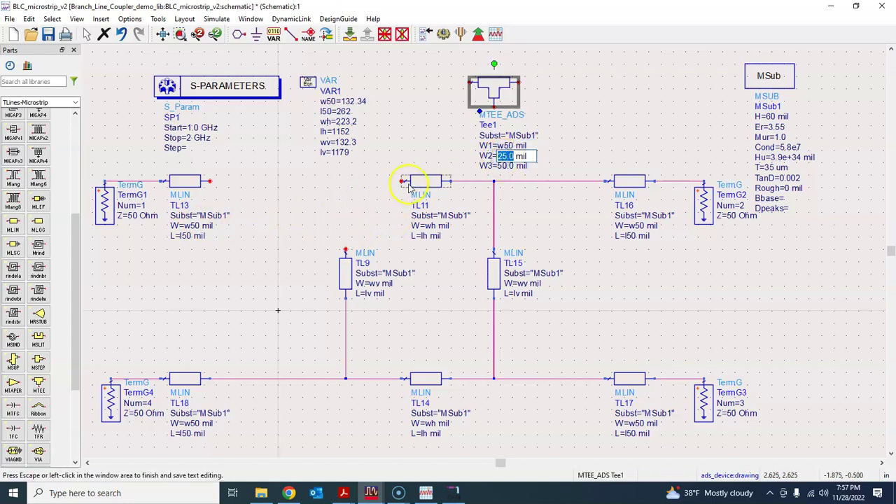
click(502, 165)
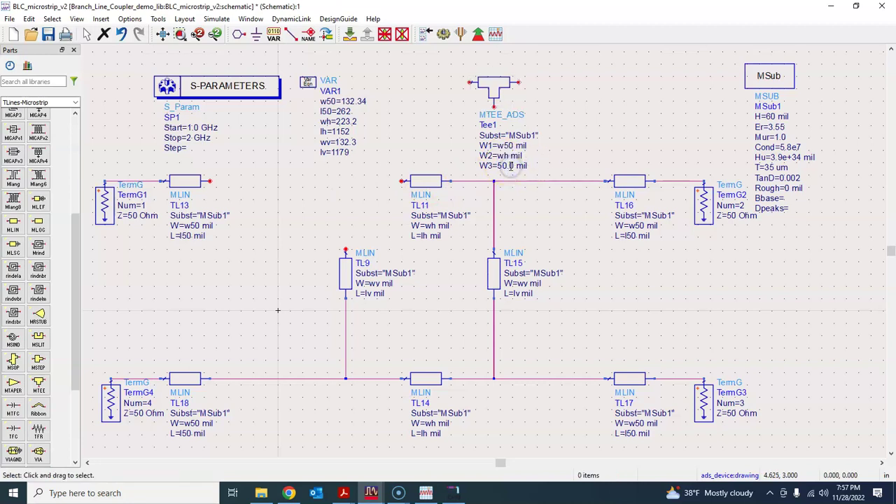
double_click(507, 165)
text(wv)
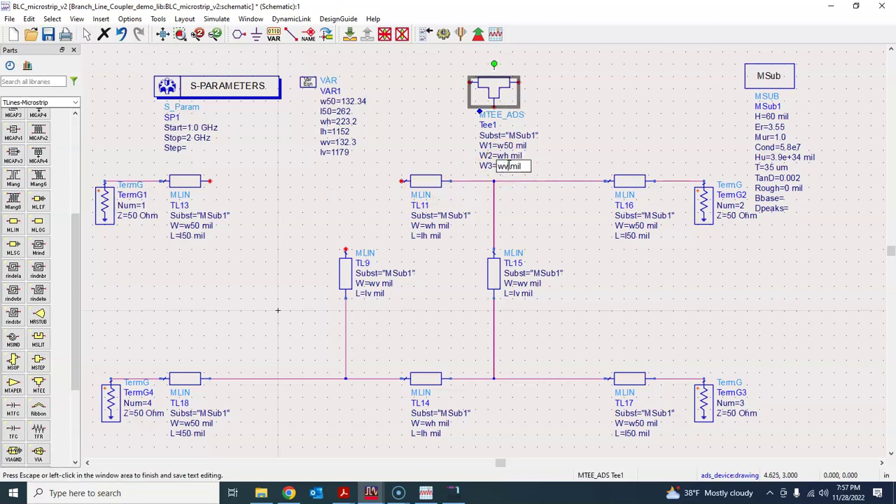
click(553, 167)
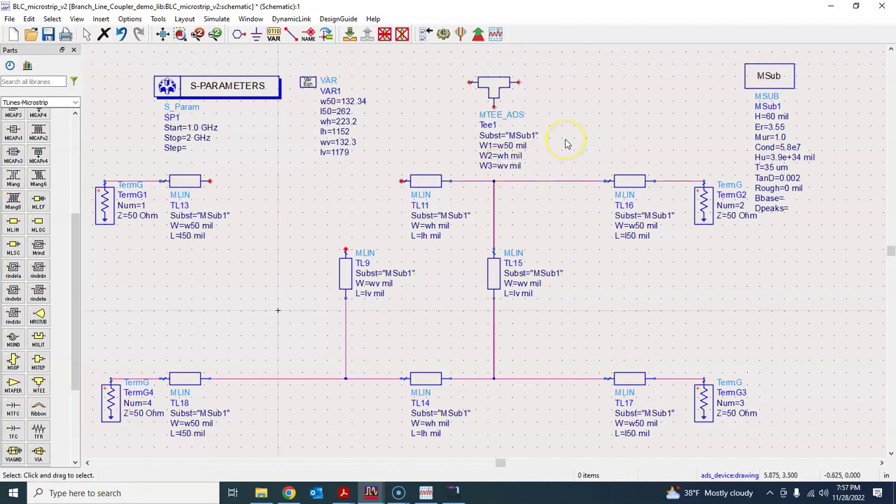
Move Tee1's labels up, drop Tee1 on the top line near TL11, and shift VAR1 right.
drag(504, 98, 495, 51)
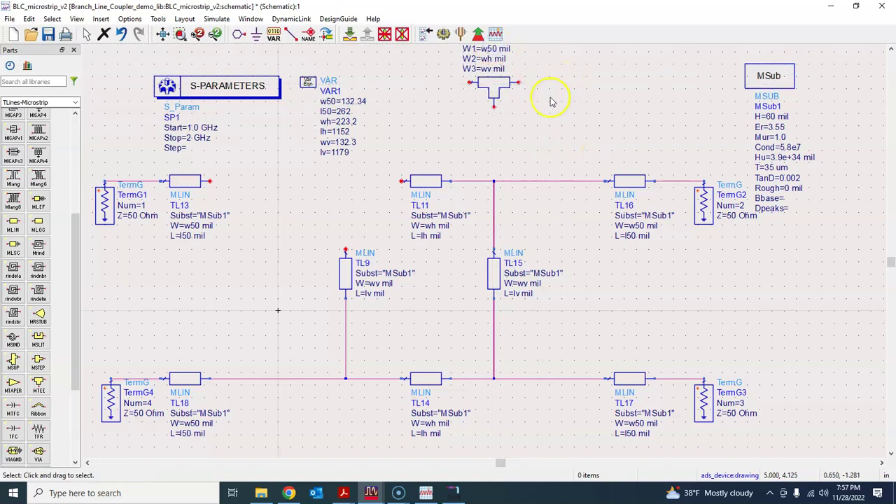
drag(498, 87, 354, 183)
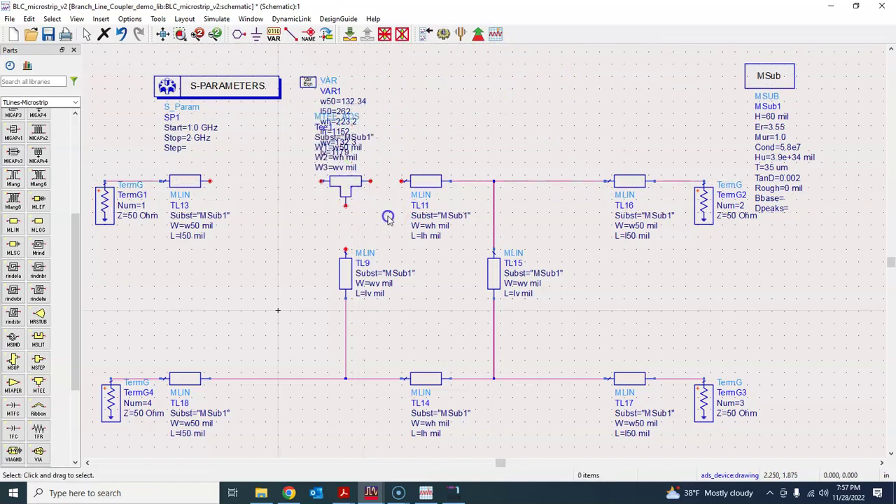
click(335, 81)
click(519, 63)
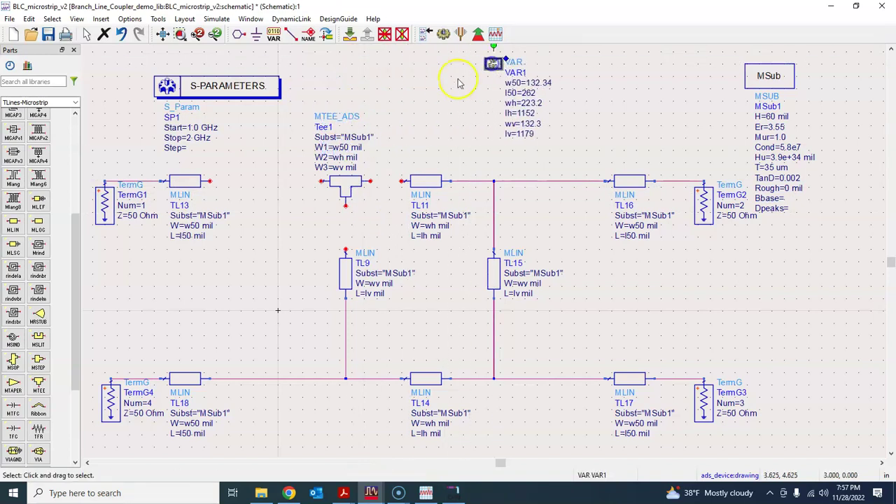
Wire Tee1's right, bottom and left pins to TL11, TL9 and TL13.
click(291, 33)
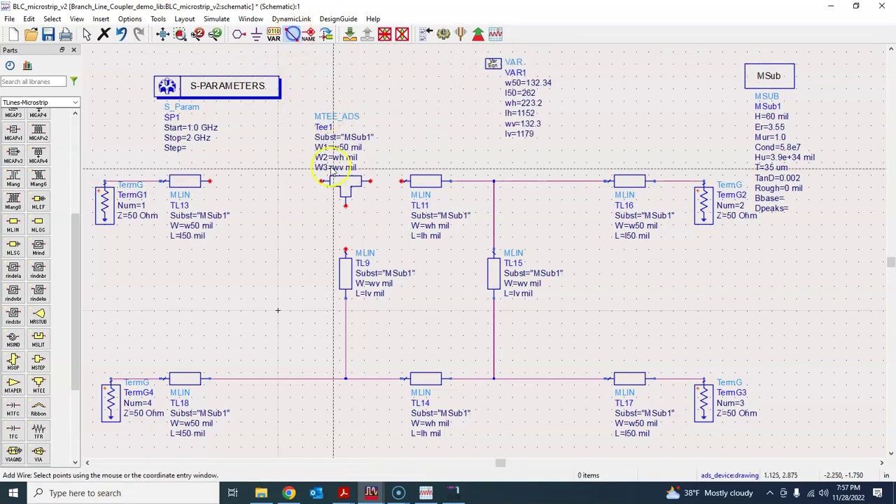
click(373, 183)
click(401, 181)
click(345, 205)
click(345, 250)
click(321, 181)
click(209, 182)
key(Escape)
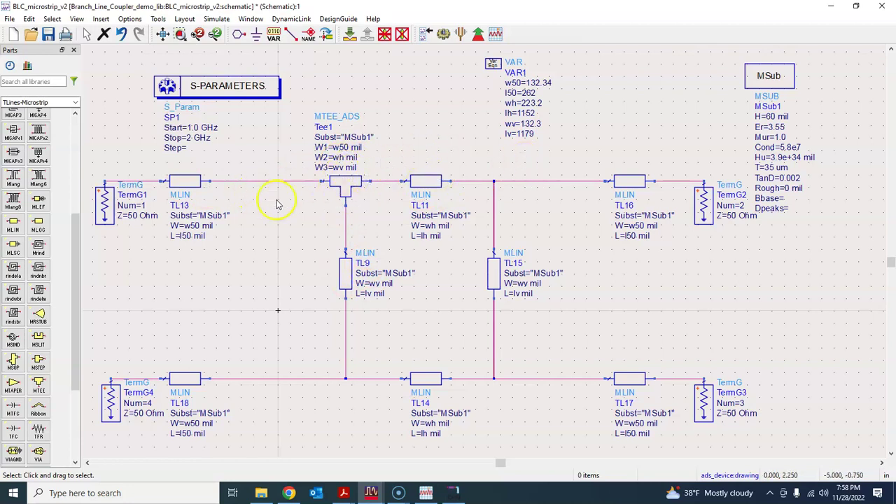
Delete the wires joining TL11 and TL16 to the TL15 junction.
click(488, 184)
key(Delete)
click(493, 189)
key(Delete)
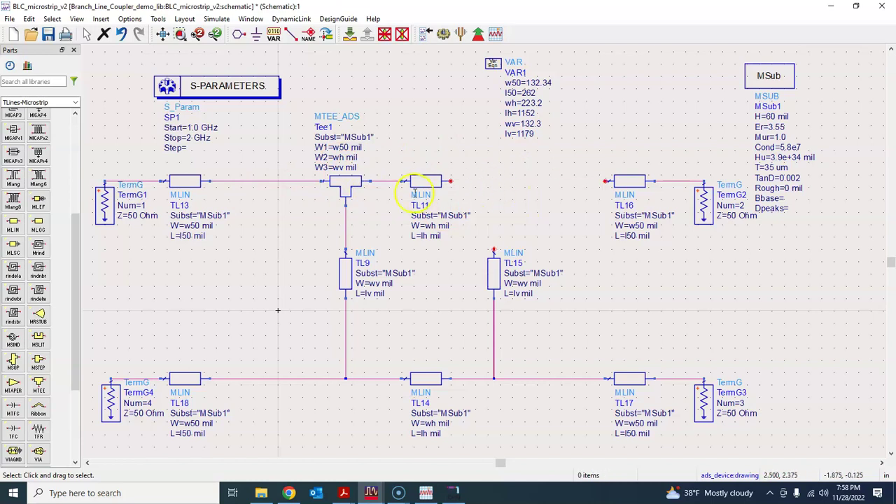
click(352, 191)
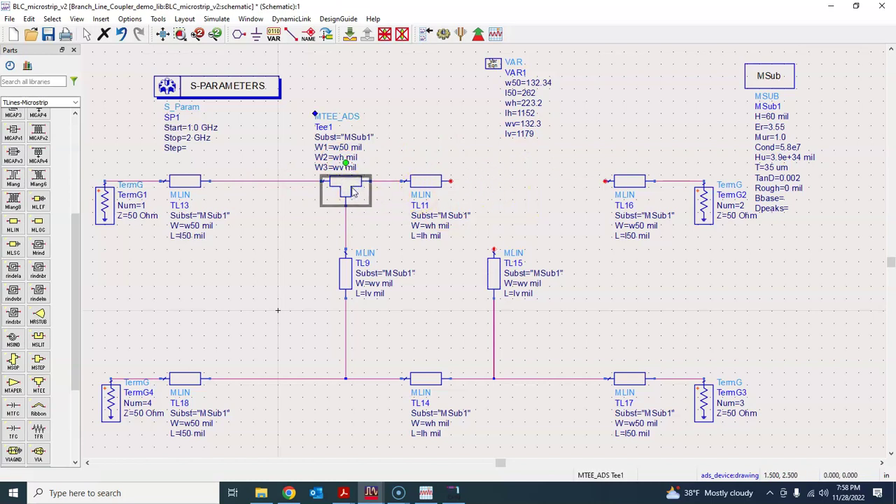
Copy Tee1 and paste it as Tee2 in the top-line gap, nudged slightly left.
key(ctrl+c)
key(ctrl+v)
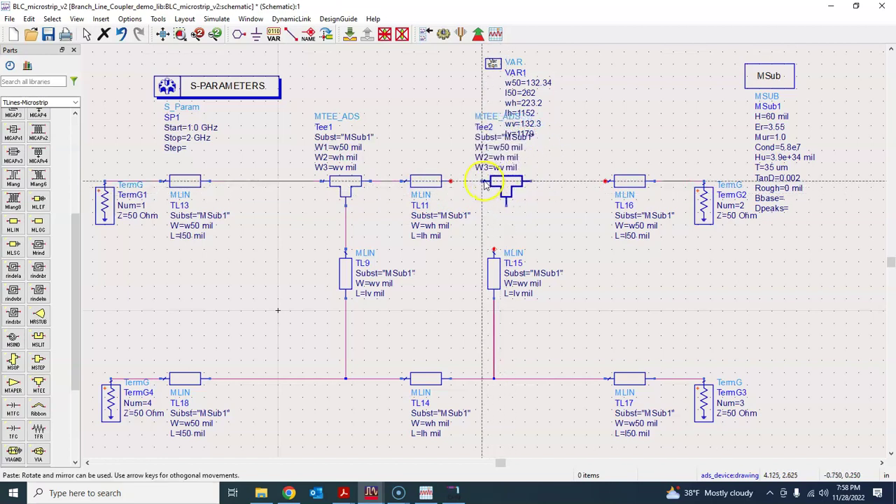
click(483, 182)
click(563, 200)
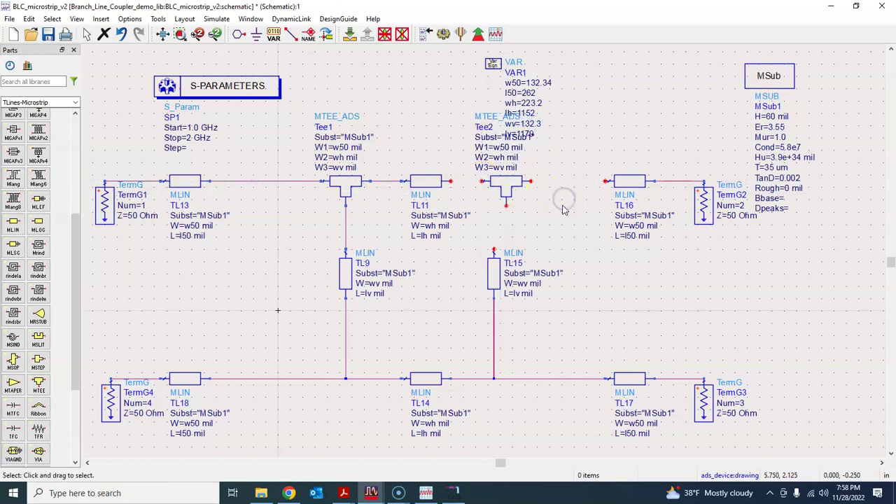
drag(522, 185, 509, 185)
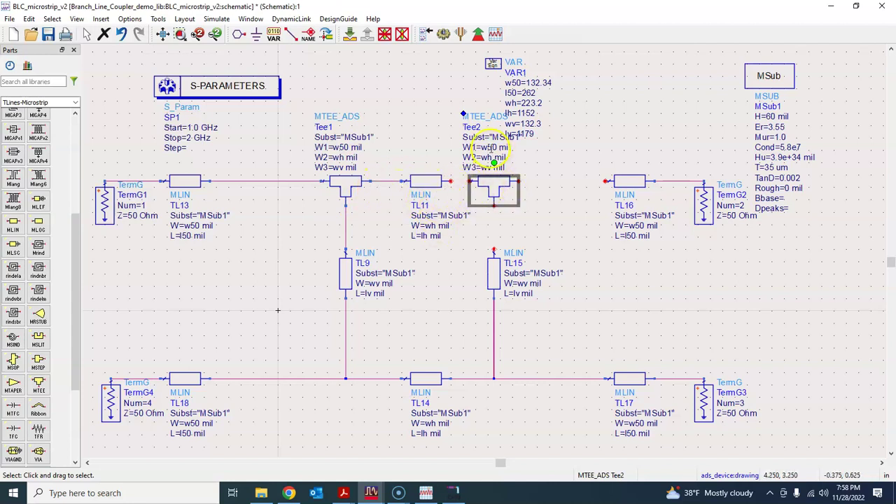
click(497, 189)
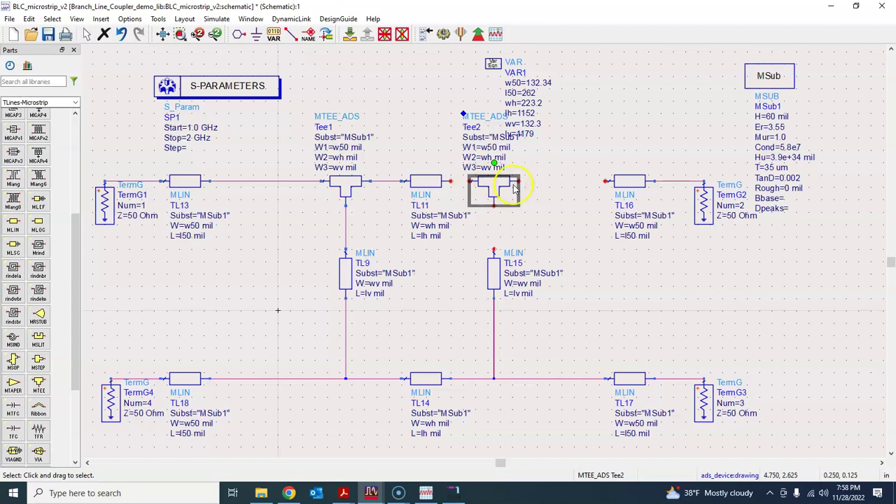
Mirror Tee2 about Y, settle it between TL11 and TL16, and move its labels above it.
click(28, 18)
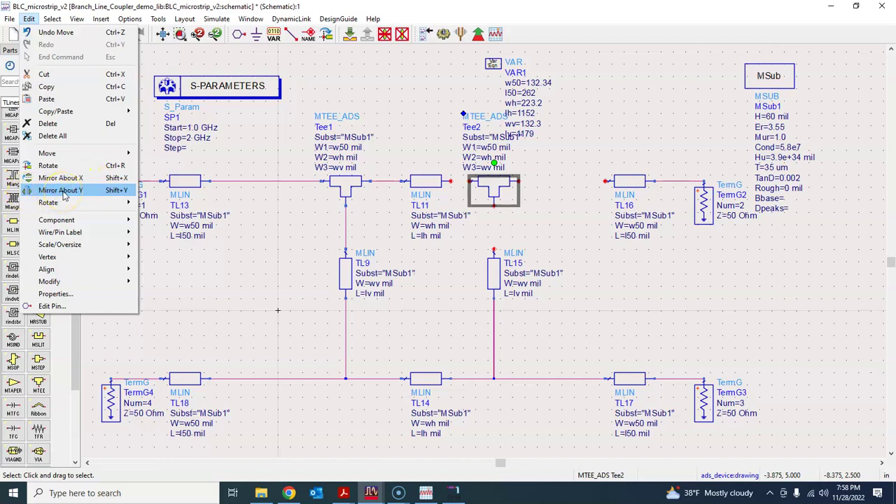
click(61, 190)
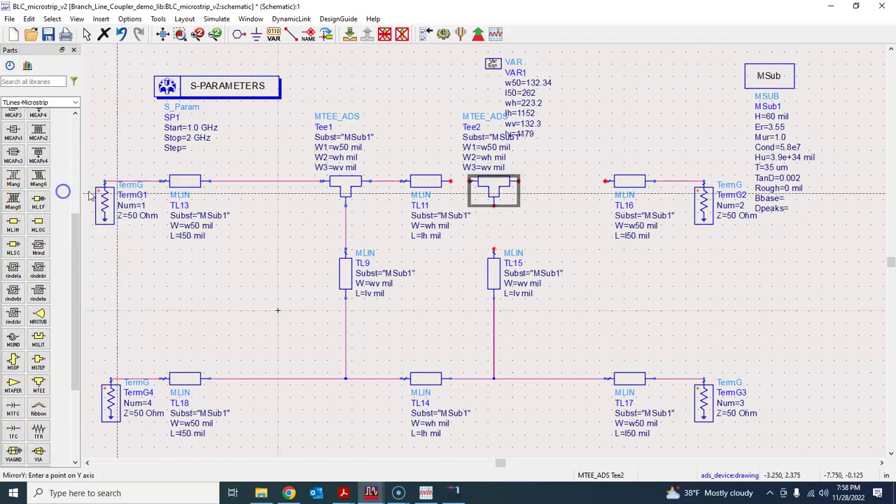
click(559, 188)
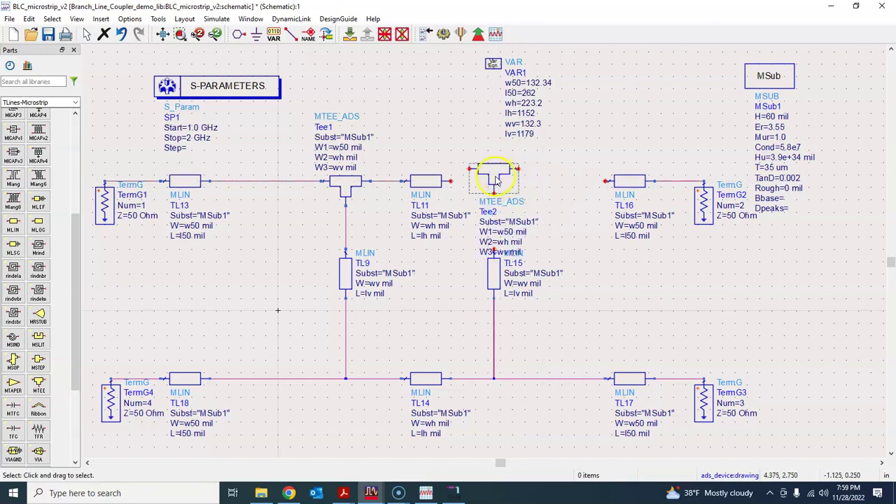
drag(500, 182, 497, 186)
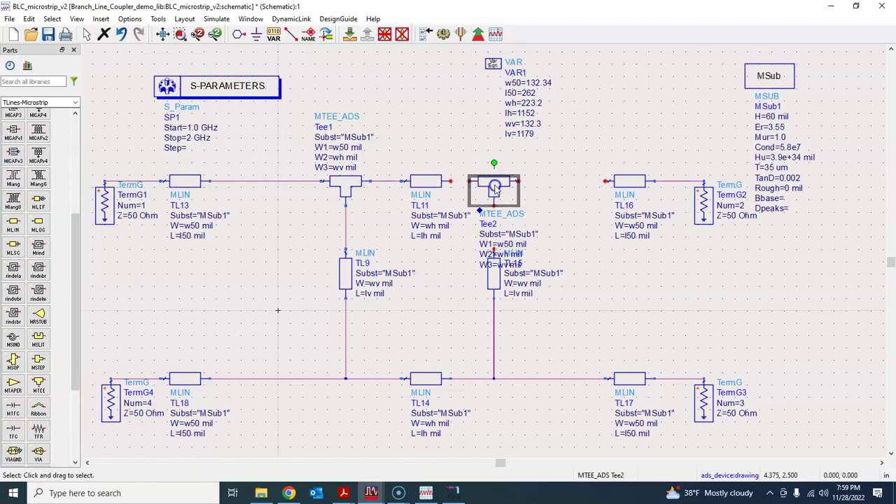
click(550, 187)
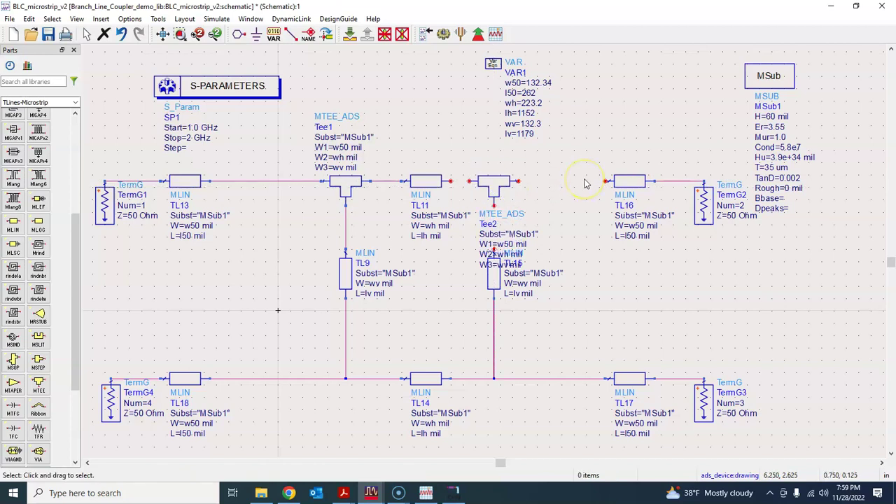
key(F5)
drag(495, 184, 498, 148)
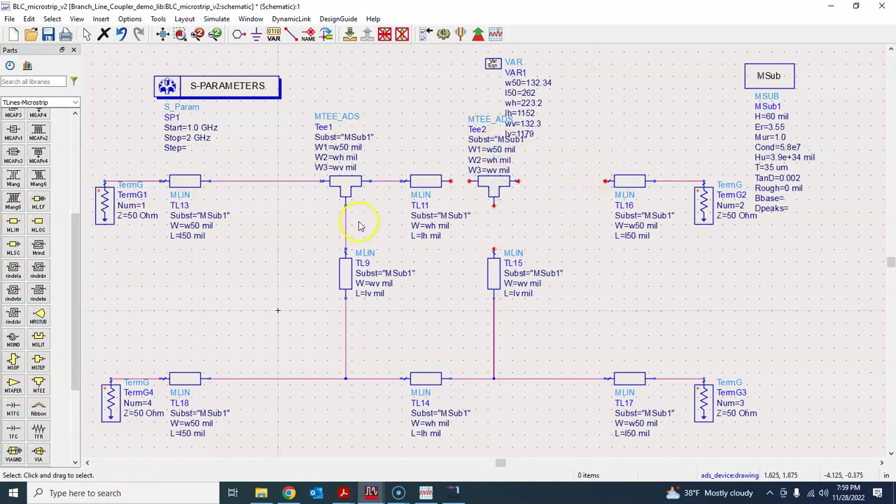
Delete the bottom wires from TL18 to the TL9 junction and from TL9 to TL14.
click(349, 191)
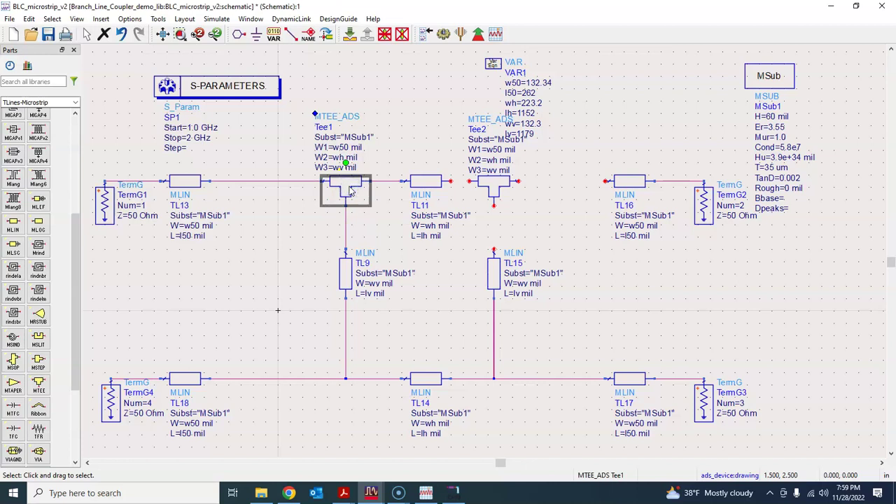
click(390, 346)
click(344, 378)
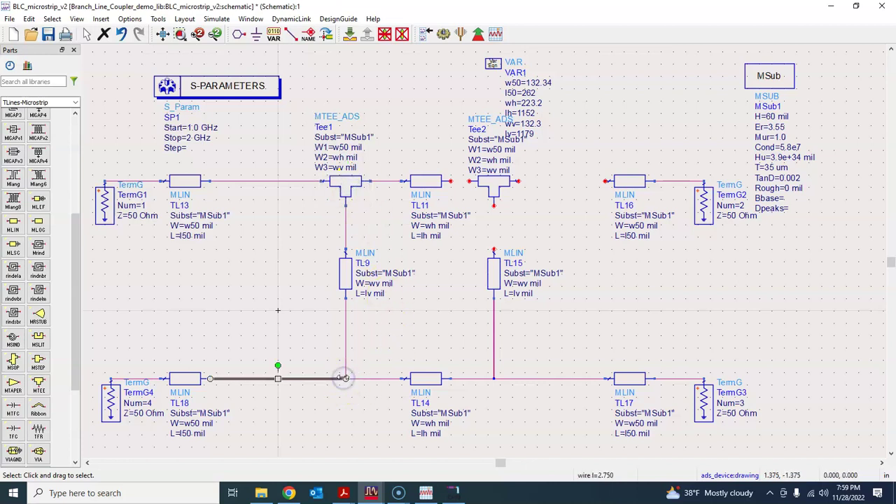
key(Delete)
click(349, 367)
key(Delete)
Wire Tee2's left, right and bottom ports to TL11, TL16 and TL15.
click(290, 34)
click(469, 182)
click(518, 182)
click(605, 182)
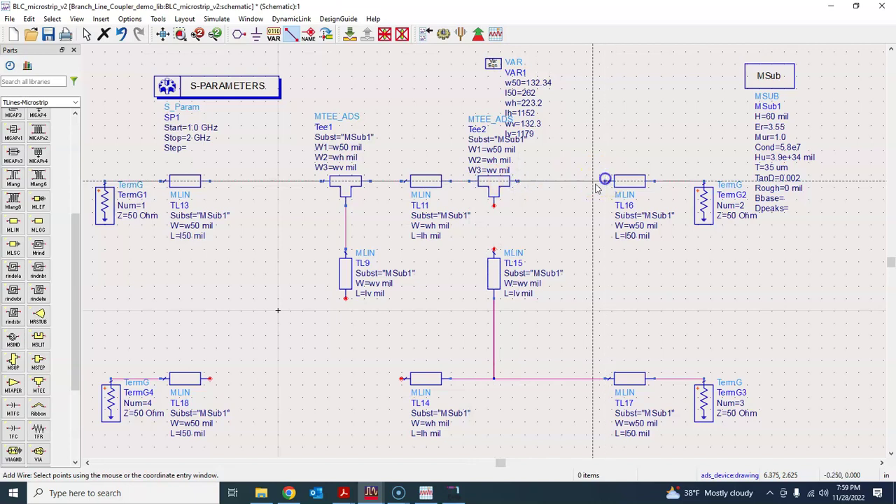
click(494, 203)
click(494, 251)
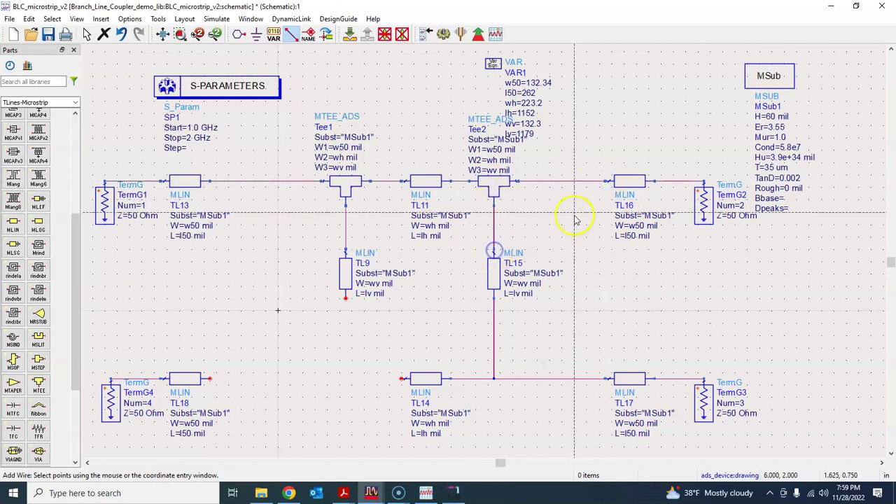
key(Escape)
Delete the bottom-row wires from TL14 and TL17 at the TL15 junction.
click(481, 378)
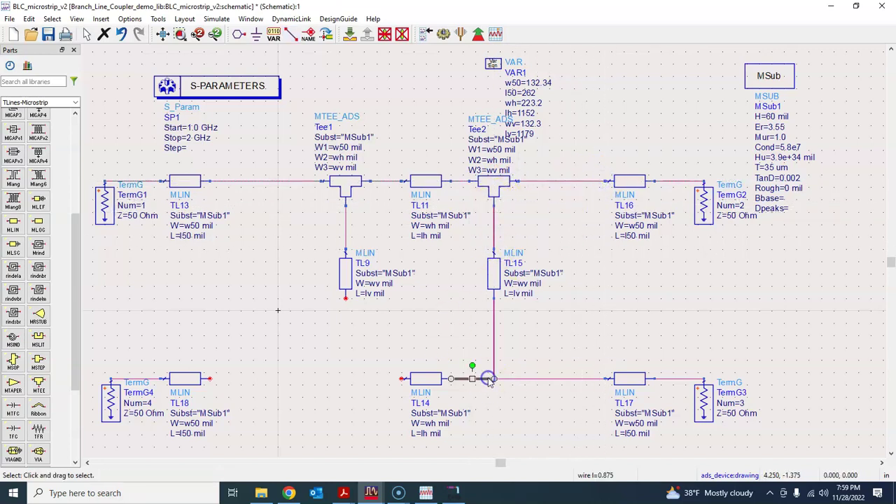
click(493, 365)
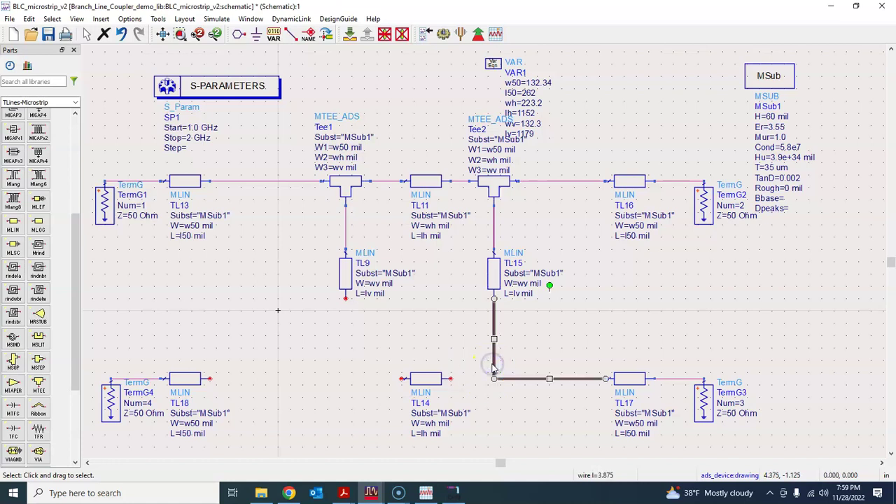
key(Delete)
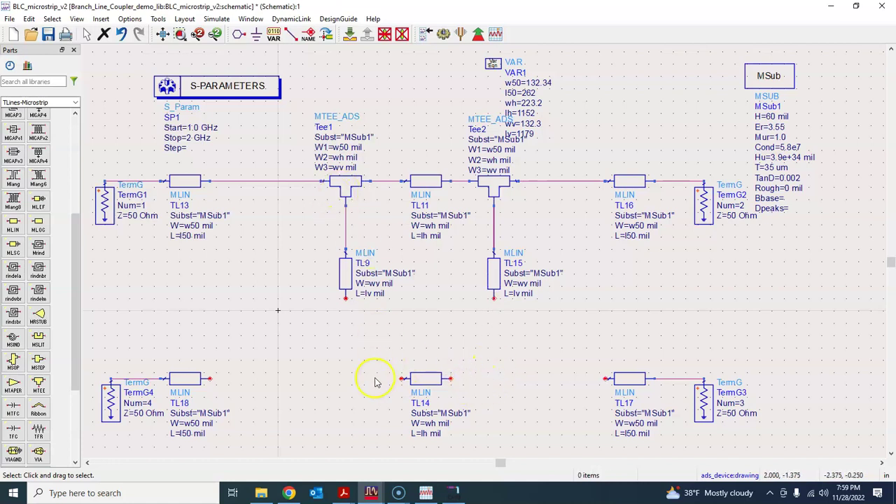
Paste a copy of Tee1 as Tee3, mirror it about X, and set it between TL18 and TL14.
click(343, 184)
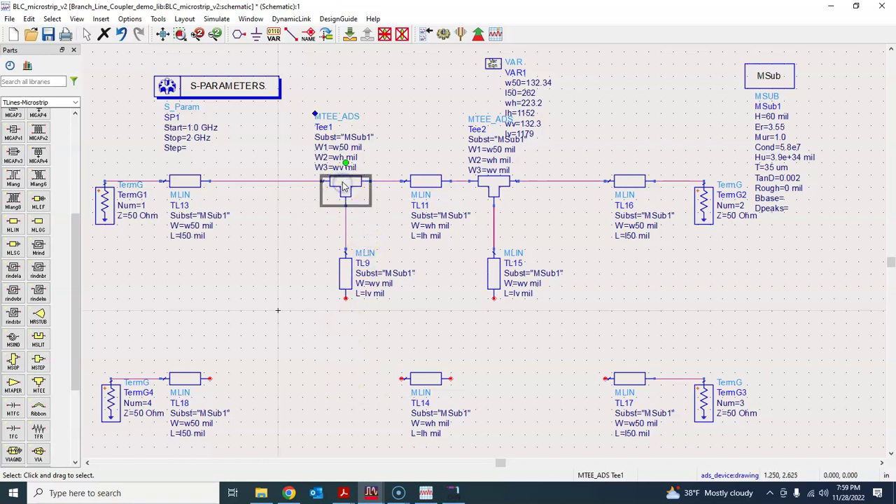
key(ctrl+c)
key(ctrl+v)
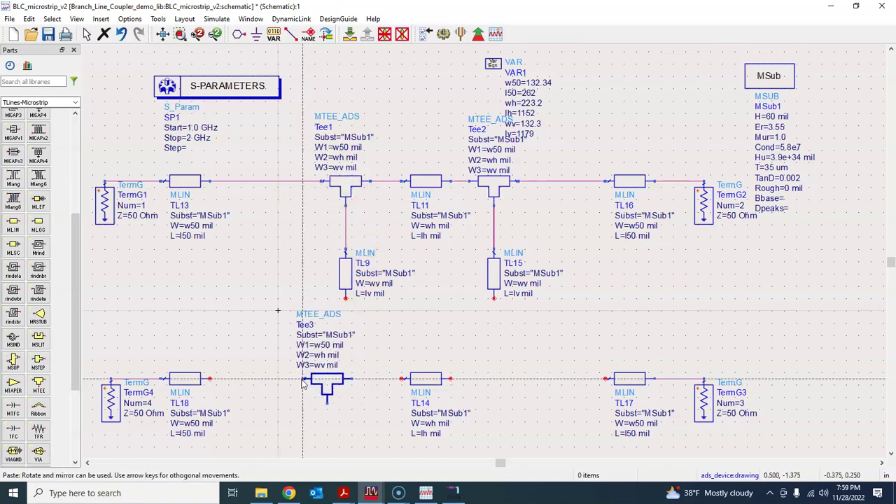
click(302, 382)
click(29, 19)
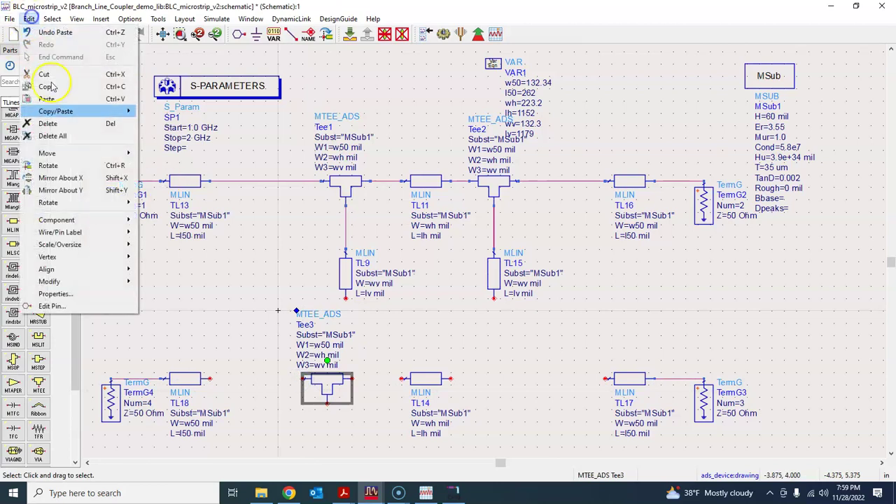
click(59, 179)
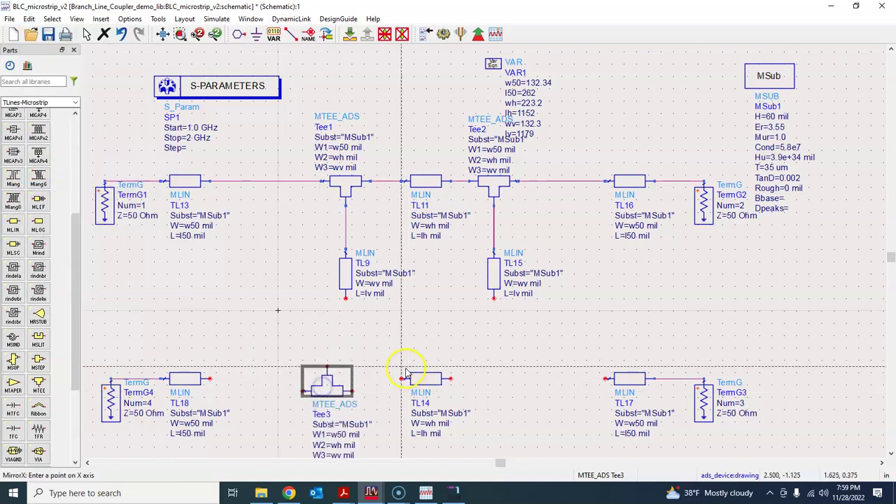
drag(327, 385, 347, 378)
click(412, 349)
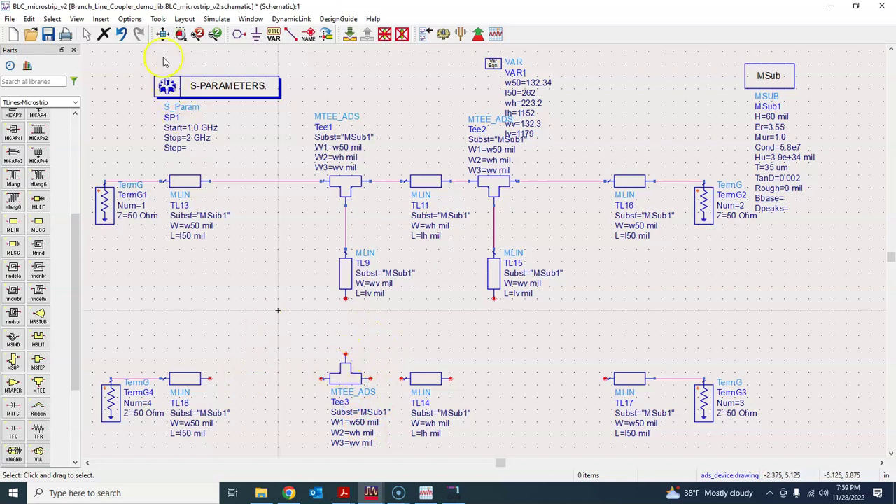
Wire Tee3's left, right and top pins to TL18, TL14 and TL9.
click(289, 39)
click(209, 378)
click(329, 379)
click(400, 378)
click(364, 378)
click(346, 355)
click(345, 298)
key(Escape)
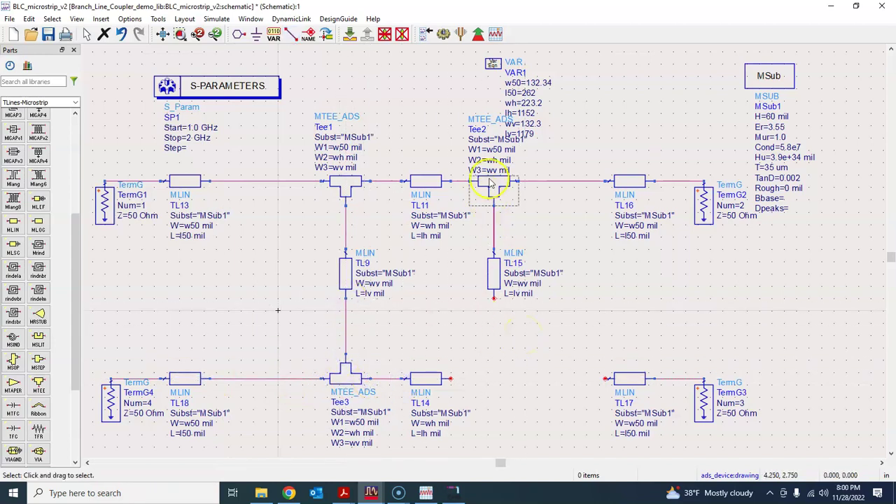
Copy Tee2 as Tee4, mirror it top to bottom, and place it between TL14 and TL17.
click(493, 185)
key(ctrl+c)
key(ctrl+v)
click(528, 413)
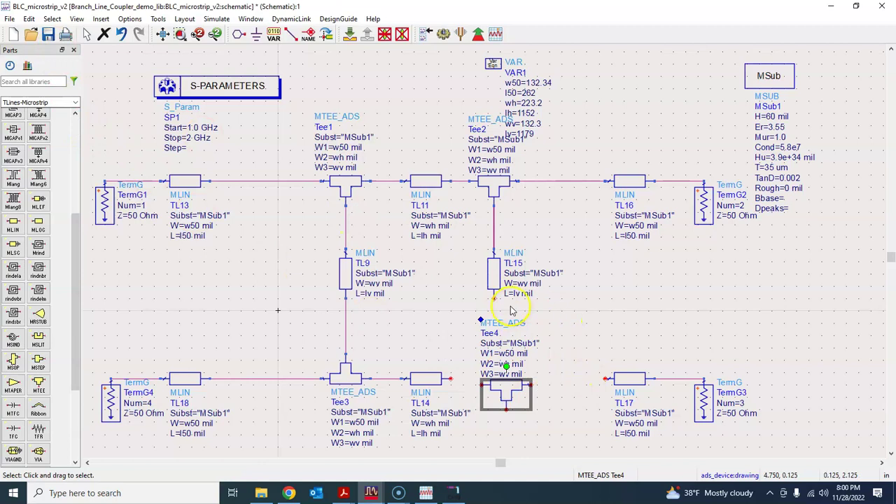
key(ctrl+shift+x)
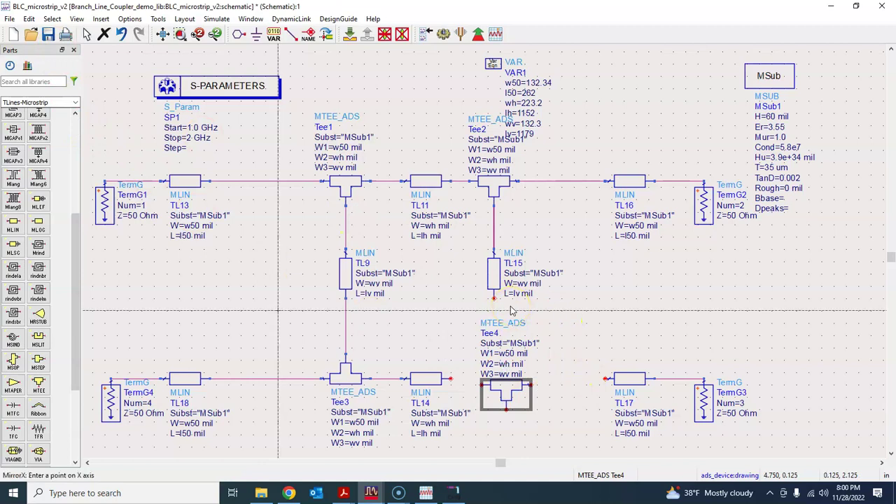
click(507, 389)
key(Escape)
drag(506, 385, 499, 376)
click(557, 361)
Wire Tee4 to TL15 and TL17 and align it under TL15's wire.
click(291, 33)
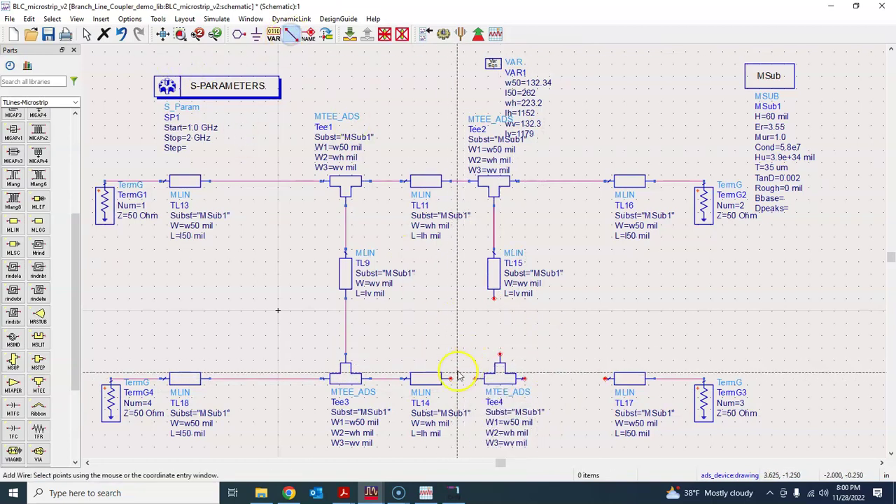
click(499, 355)
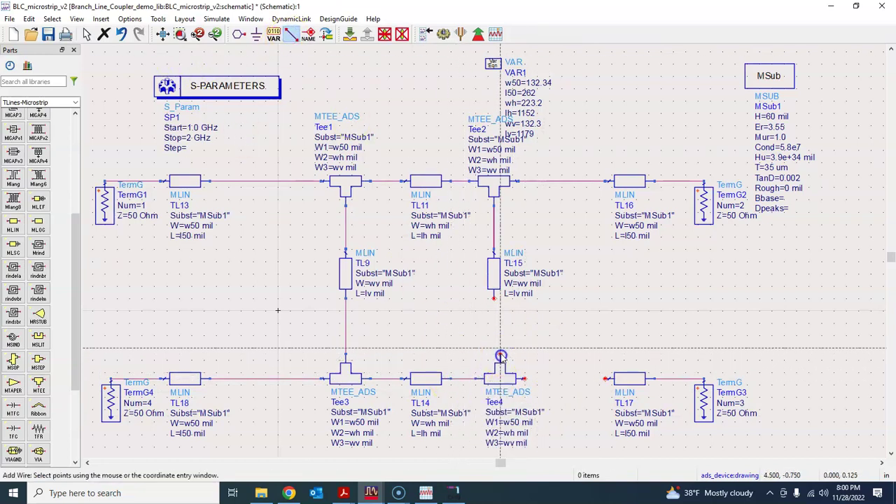
click(494, 297)
drag(527, 381, 604, 378)
key(Escape)
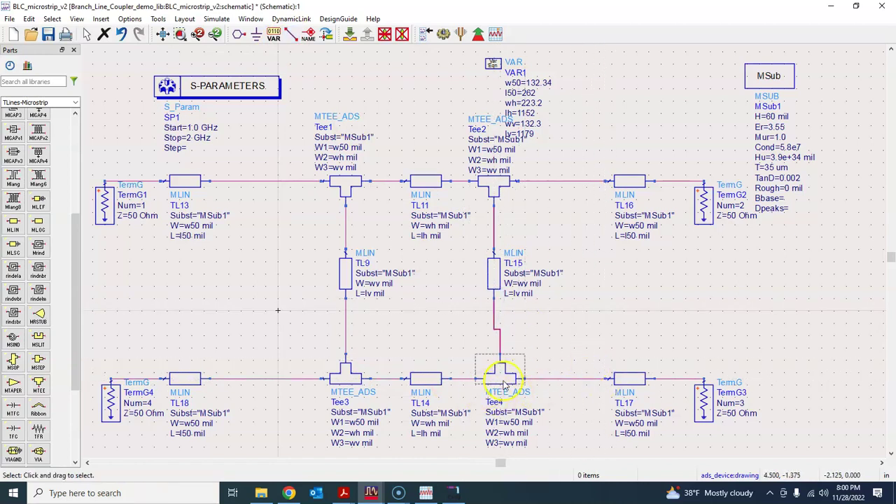
click(499, 380)
drag(498, 382, 494, 380)
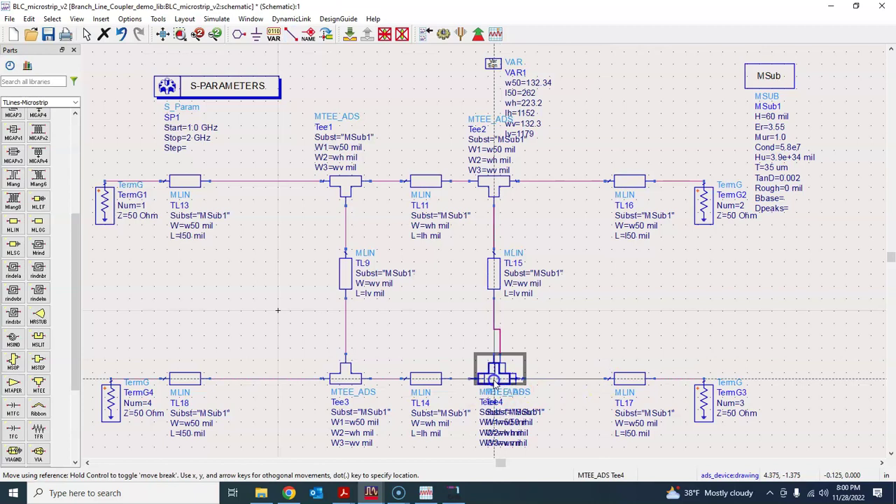
click(534, 349)
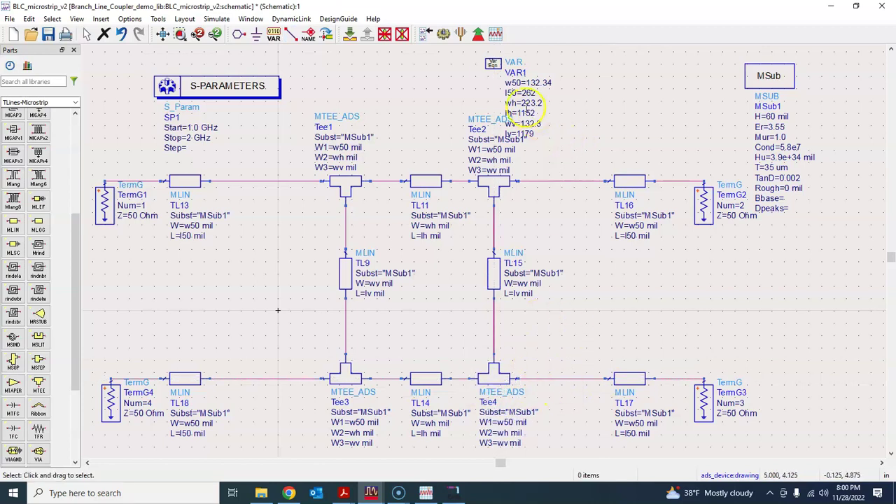
Move VAR1 and MSub to the right of the coupler, nudge S-PARAMETERS, and fit everything in view.
drag(492, 63, 781, 254)
drag(766, 81, 791, 82)
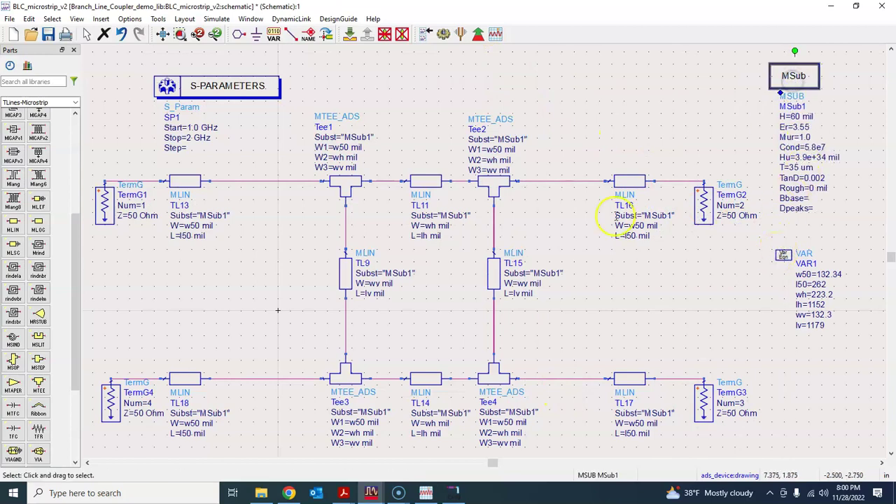
click(162, 33)
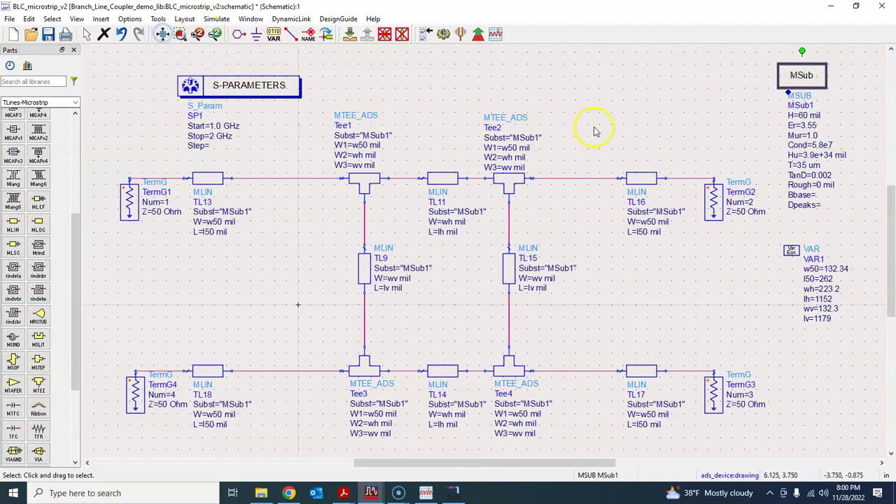
drag(790, 251, 796, 318)
drag(798, 89, 799, 150)
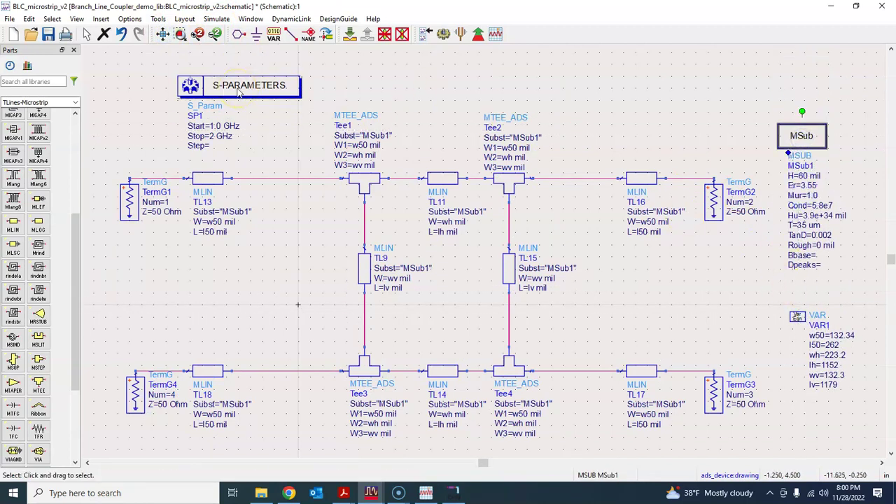
drag(239, 90, 226, 102)
click(677, 98)
click(162, 34)
click(569, 94)
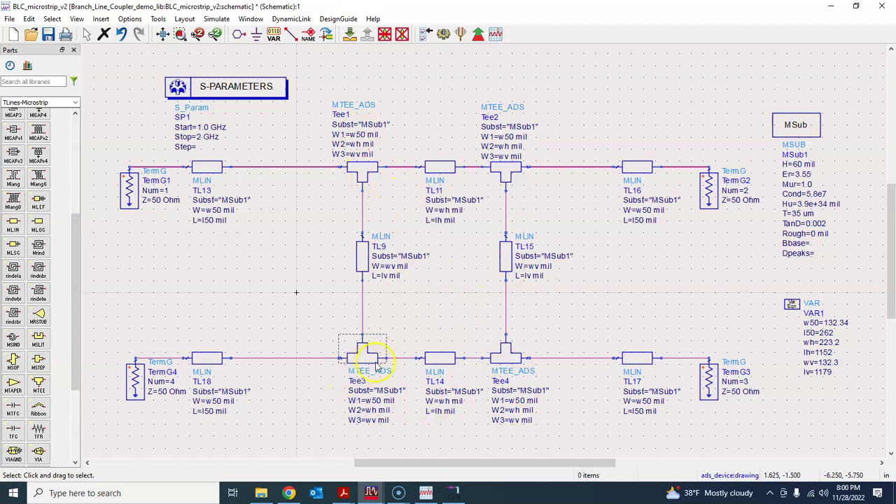
click(28, 19)
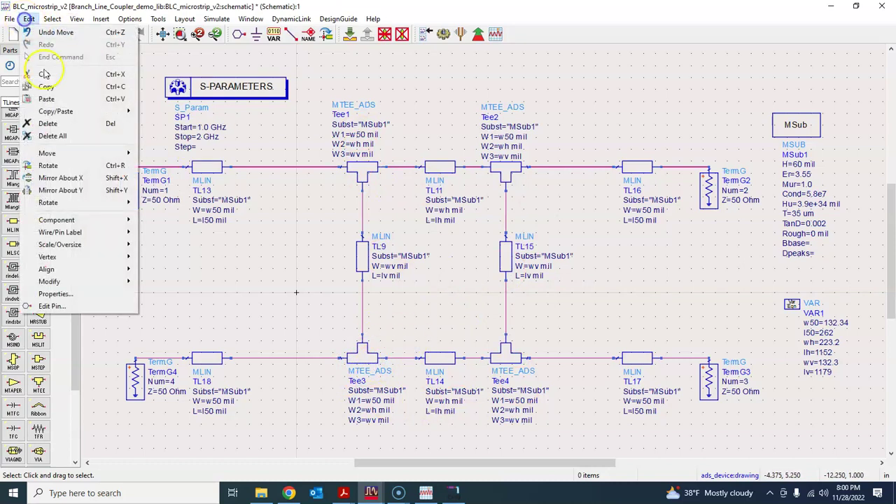
click(302, 261)
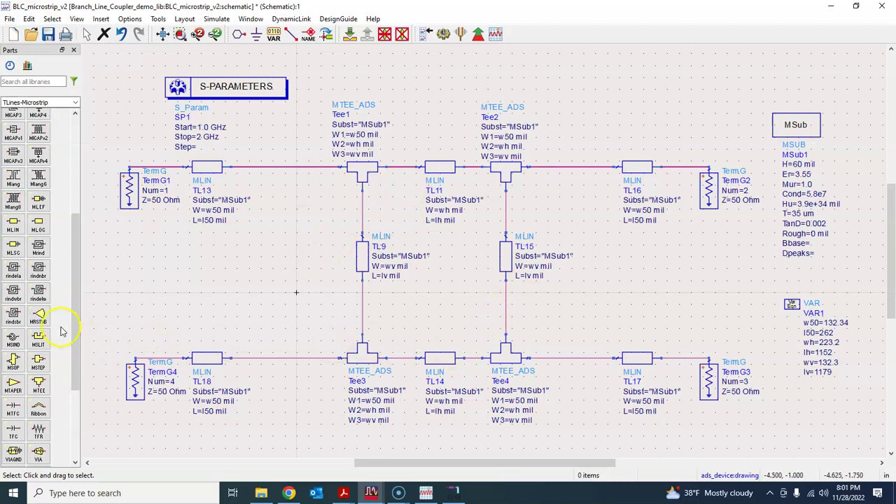
click(38, 383)
click(651, 77)
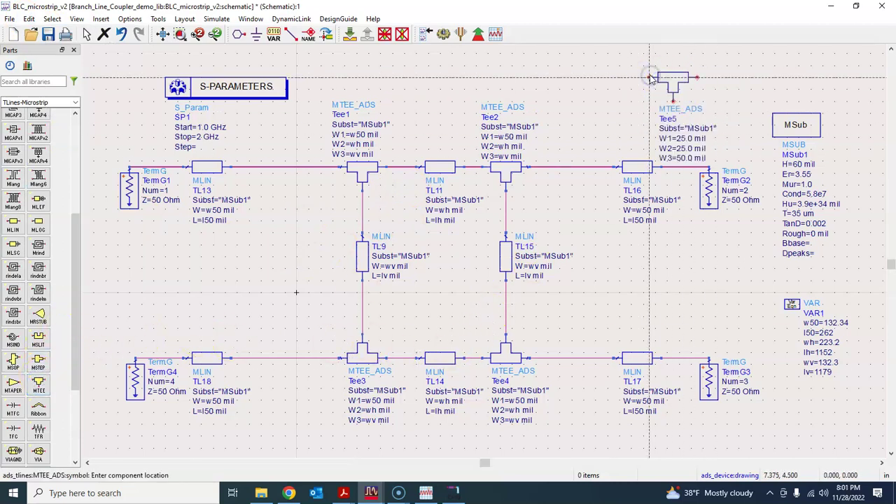
key(Escape)
click(692, 79)
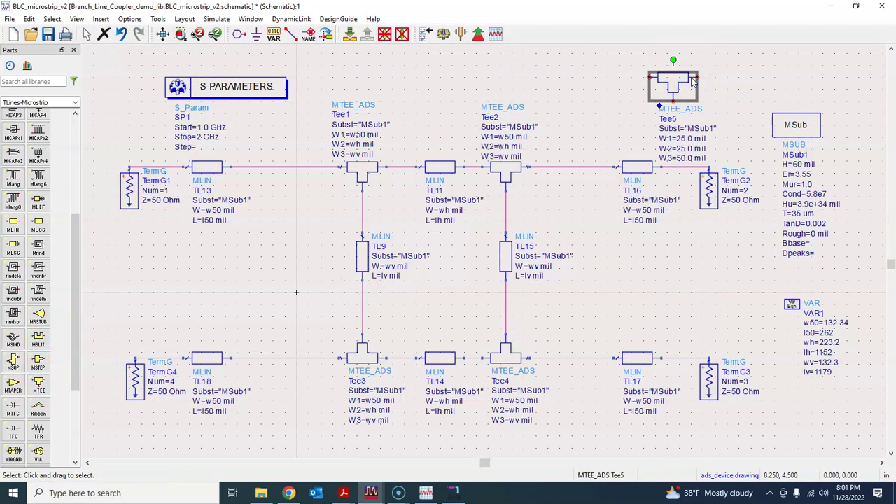
key(ctrl+r)
key(ctrl+r)
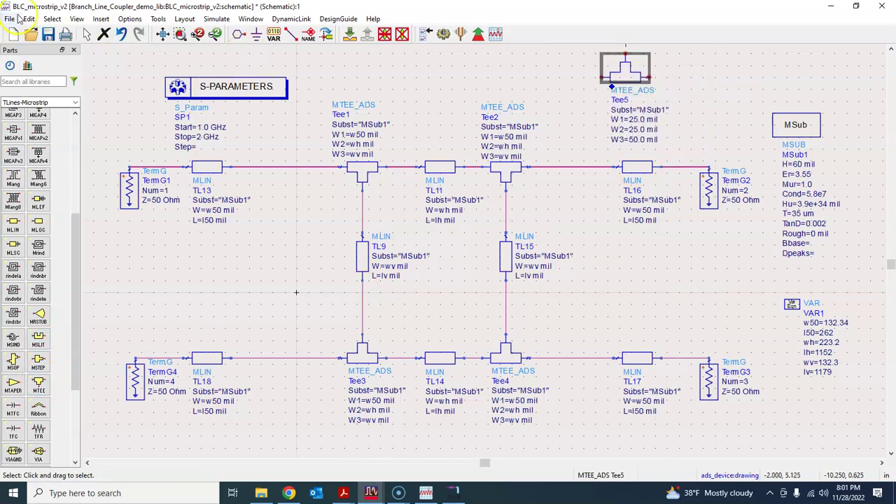
click(643, 75)
key(Delete)
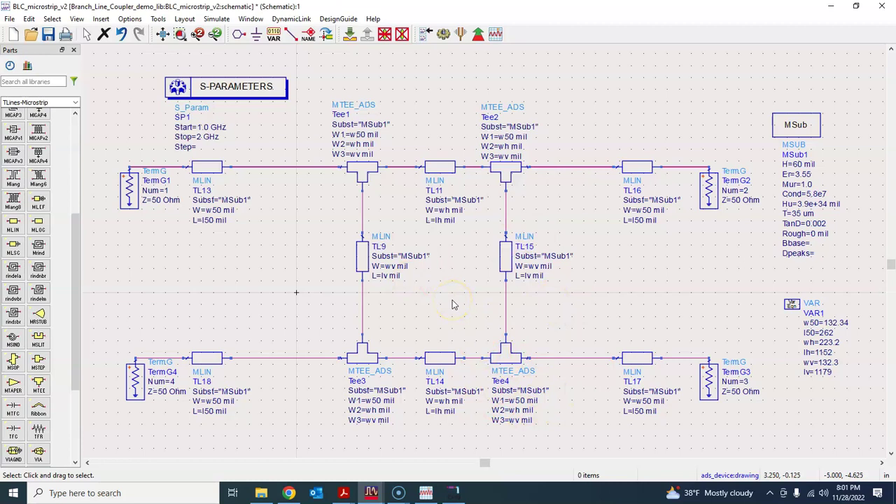
Shift the S-PARAMETERS block up-left and save the v2 coupler schematic.
drag(249, 109, 206, 103)
click(49, 40)
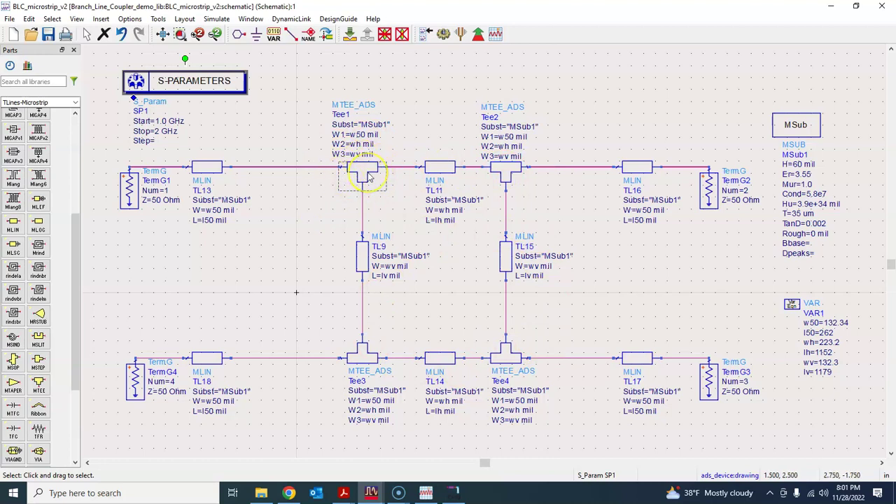
click(401, 195)
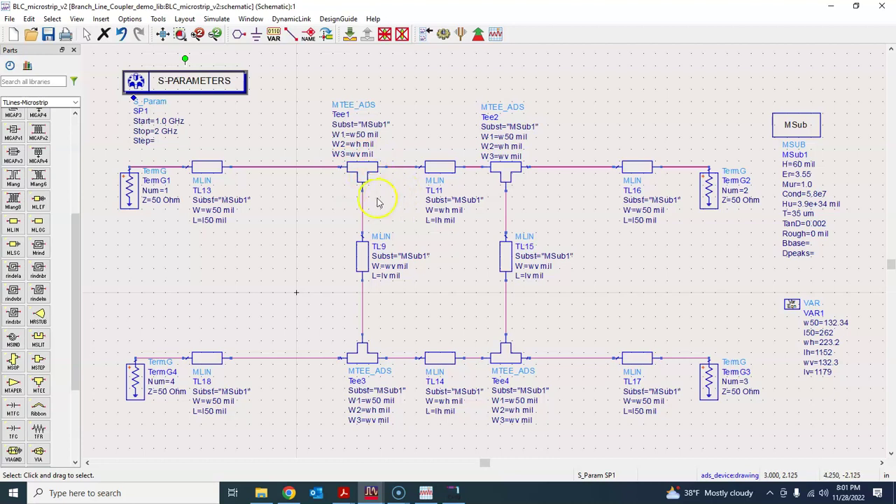
click(614, 233)
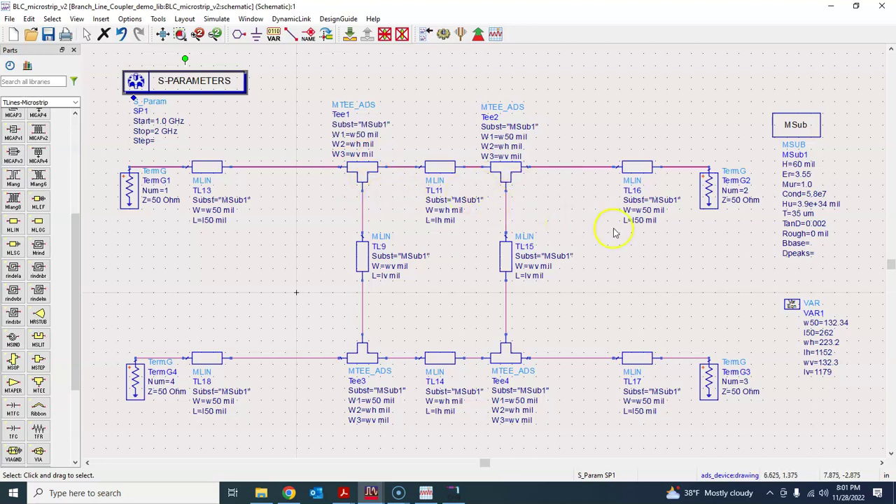
click(47, 34)
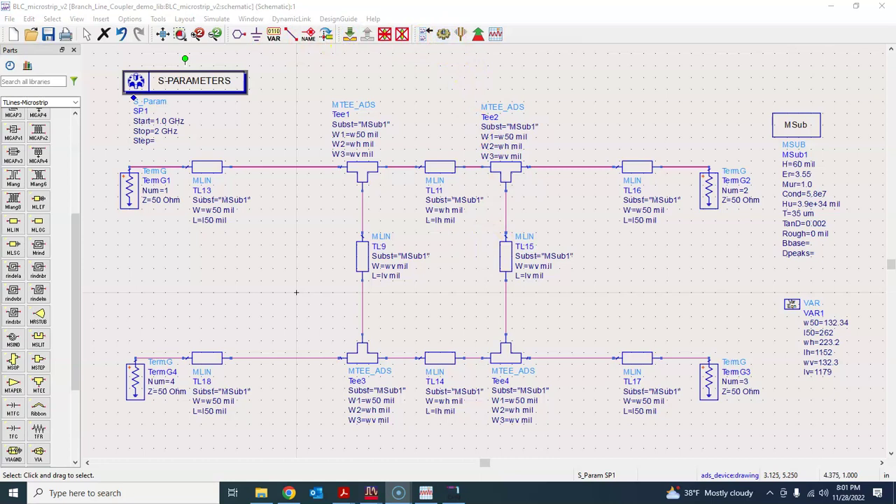
Re-simulate the four-tee coupler and view its 1–2 GHz S-parameter magnitude and phase plots.
click(443, 34)
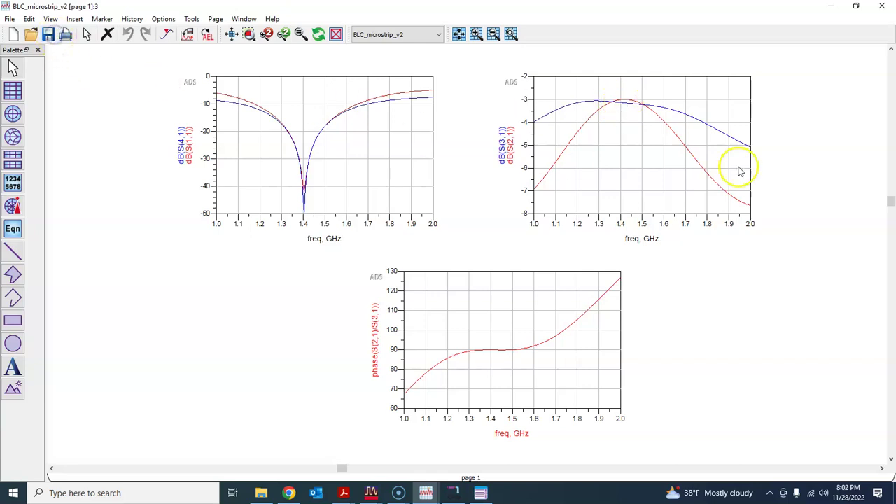
Bring the BLC_microstrip_v2 schematic window back to the front.
mouse_move(372, 489)
click(438, 468)
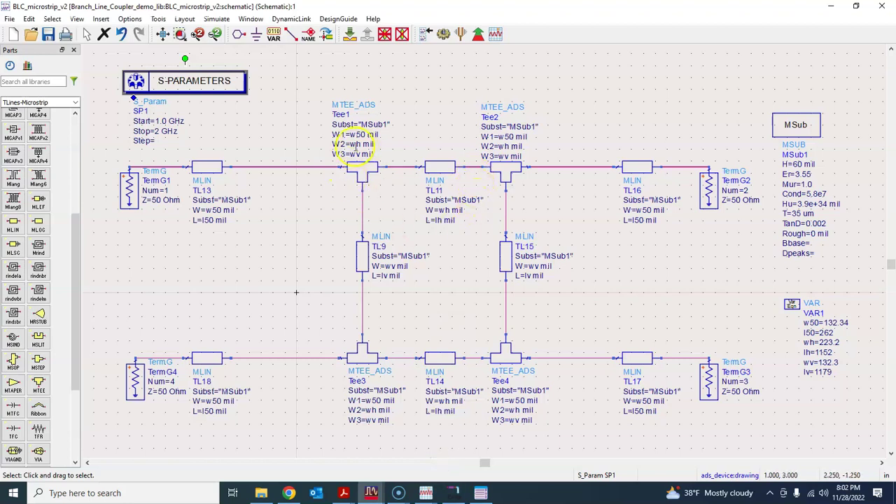